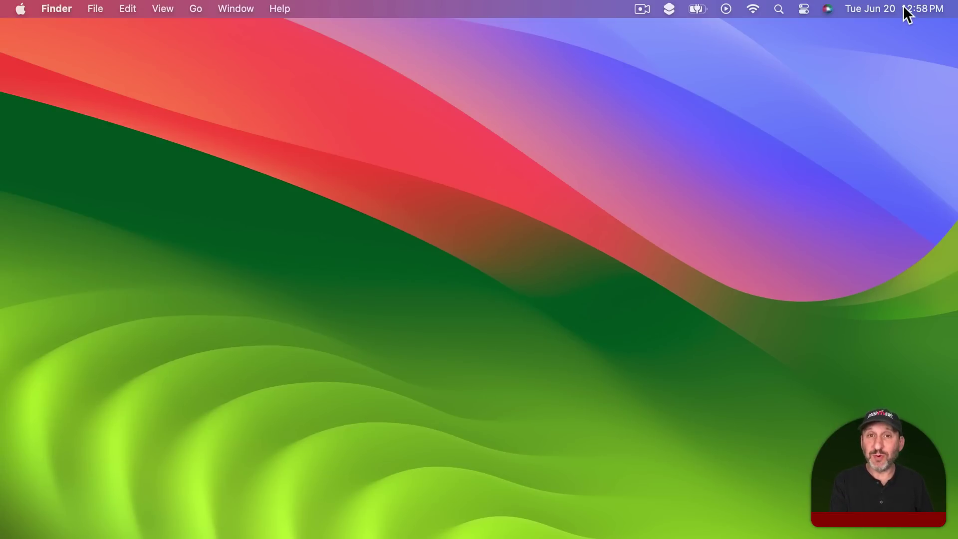
Add the small analog clock widget from Notification Center's widget gallery to the upper-left corner of the desktop.
click(903, 7)
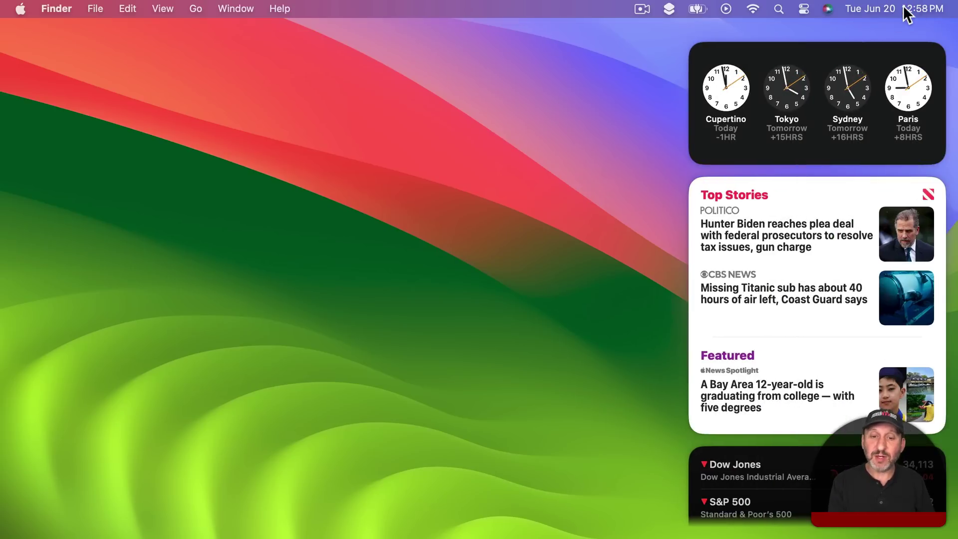
scroll(845, 249, down, 4)
scroll(845, 249, up, 4)
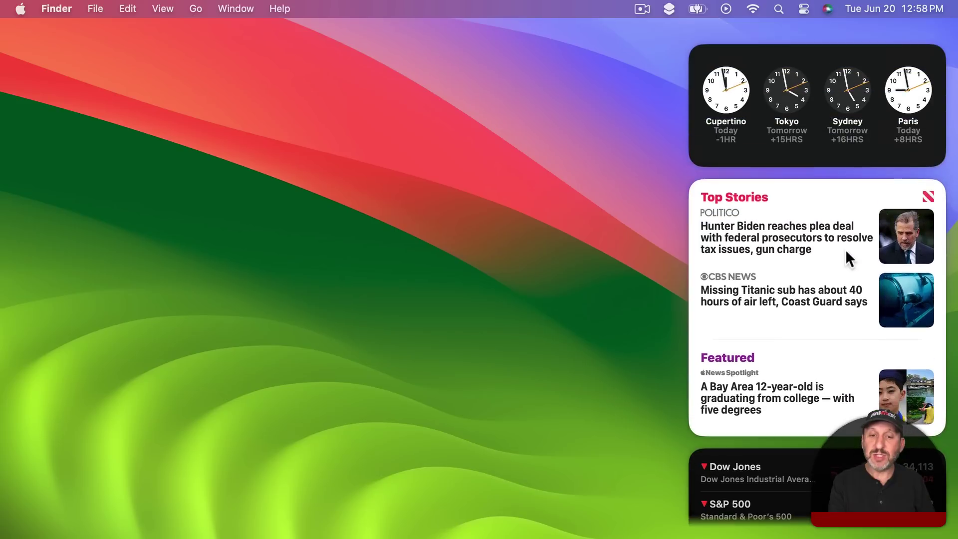
scroll(827, 296, down, 5)
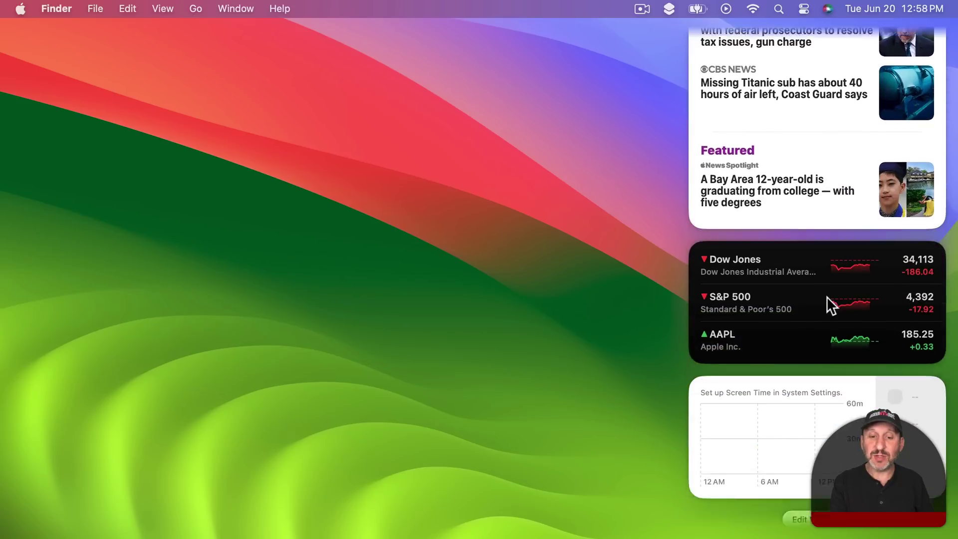
scroll(827, 296, up, 5)
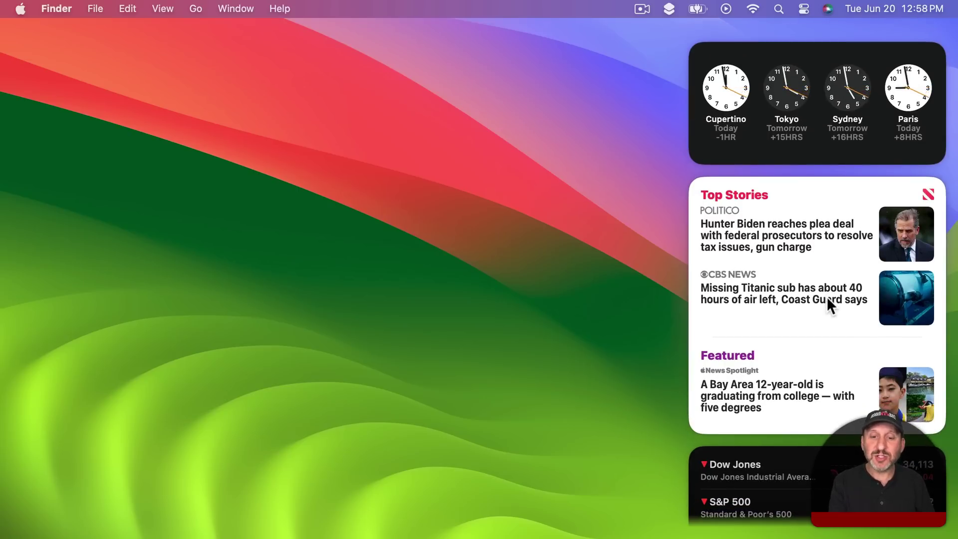
scroll(827, 296, down, 5)
click(817, 500)
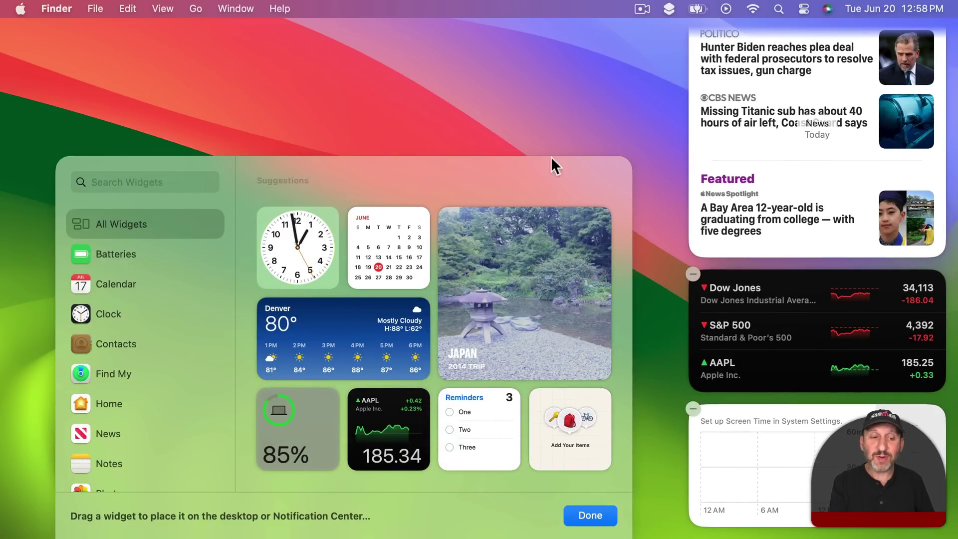
drag(312, 251, 82, 88)
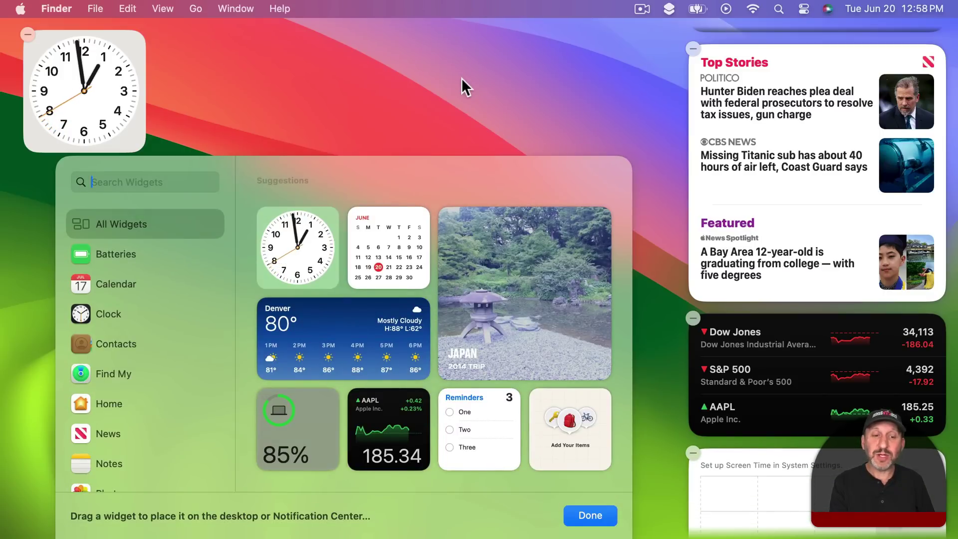
click(442, 97)
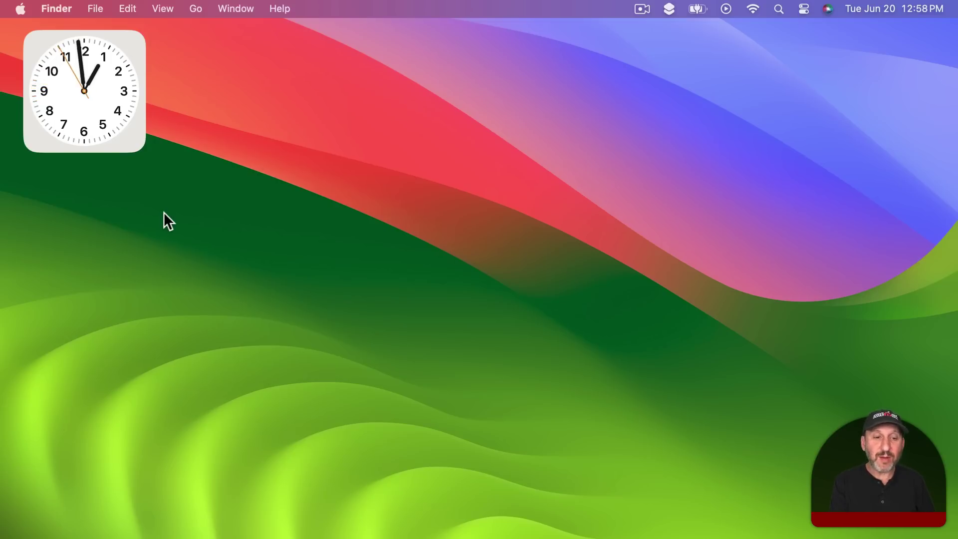
Place an alias of the Untitled file from Finder's Recents in the desktop's upper-right corner and close the Finder window.
click(43, 525)
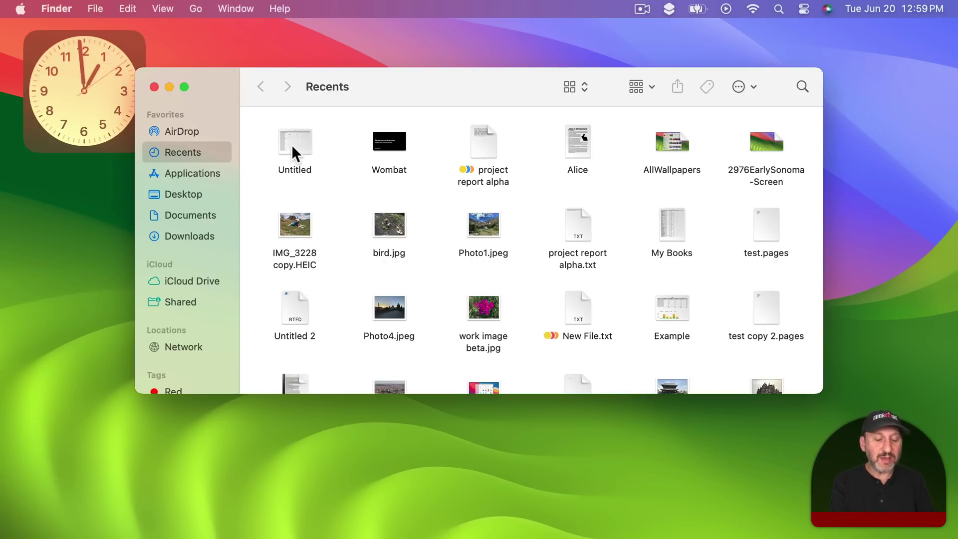
drag(291, 146, 896, 78)
key(alt)
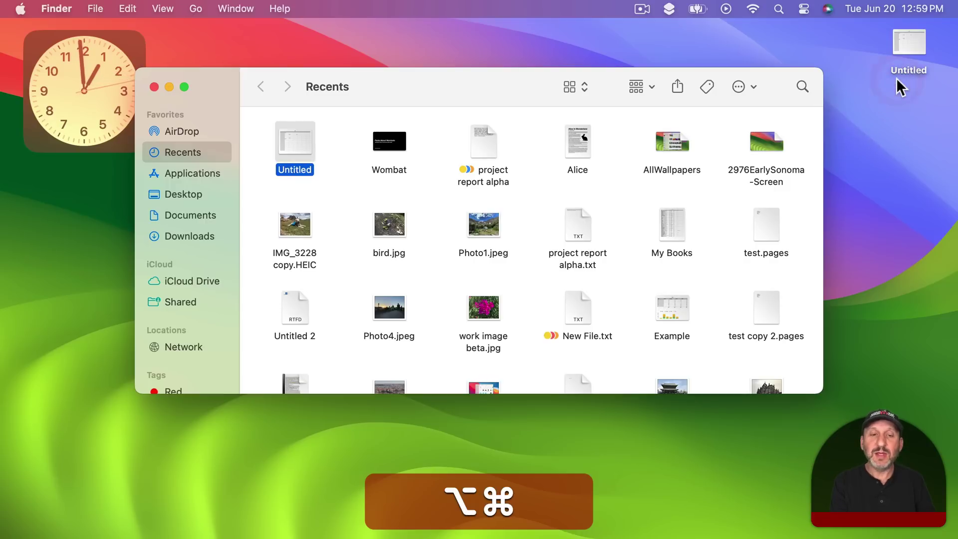
click(154, 87)
click(412, 83)
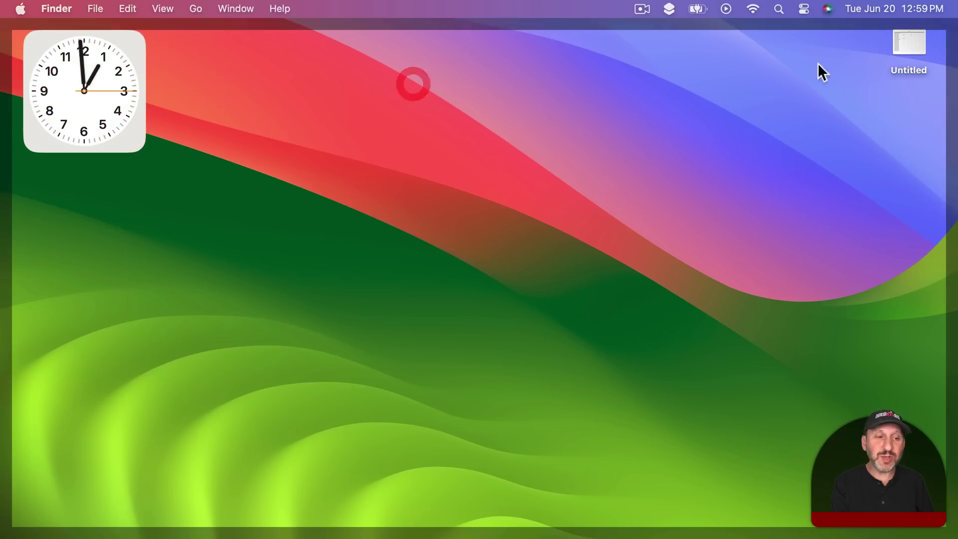
Try to place the Untitled icon on top of the clock widget, and return it to the desktop's upper-right corner.
drag(909, 46, 133, 92)
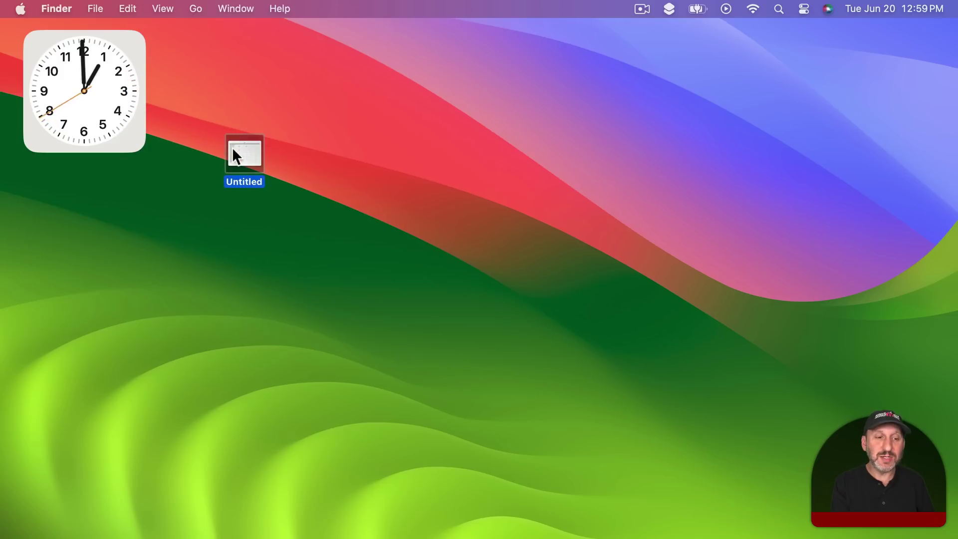
drag(233, 150, 106, 100)
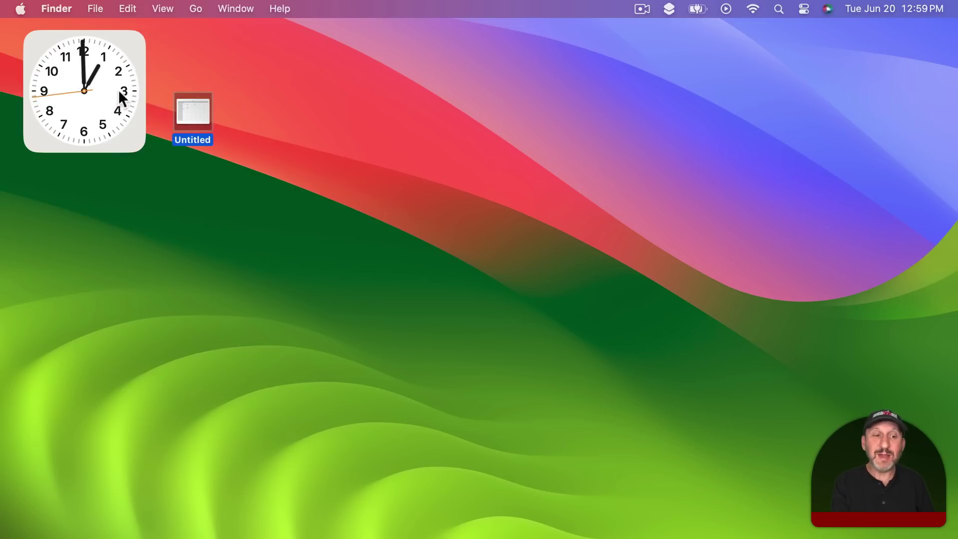
drag(199, 108, 914, 54)
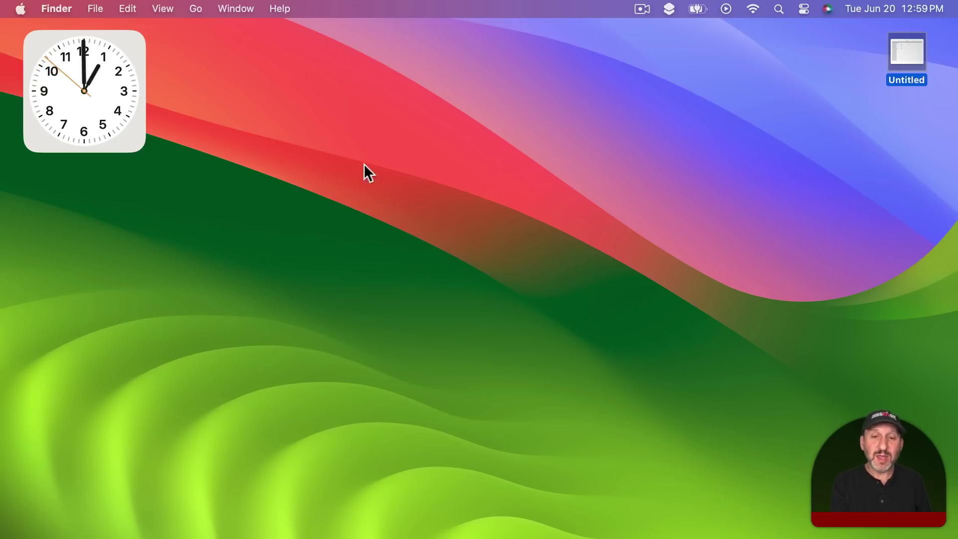
Check the clock widget's appearance with a Finder window open, close the window, and open and quit the Clock app from the widget.
click(45, 512)
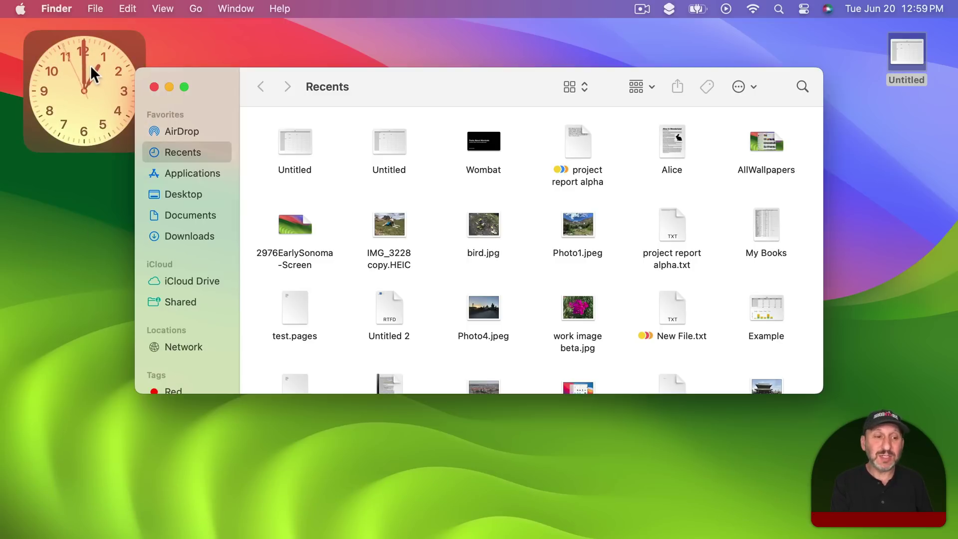
click(154, 86)
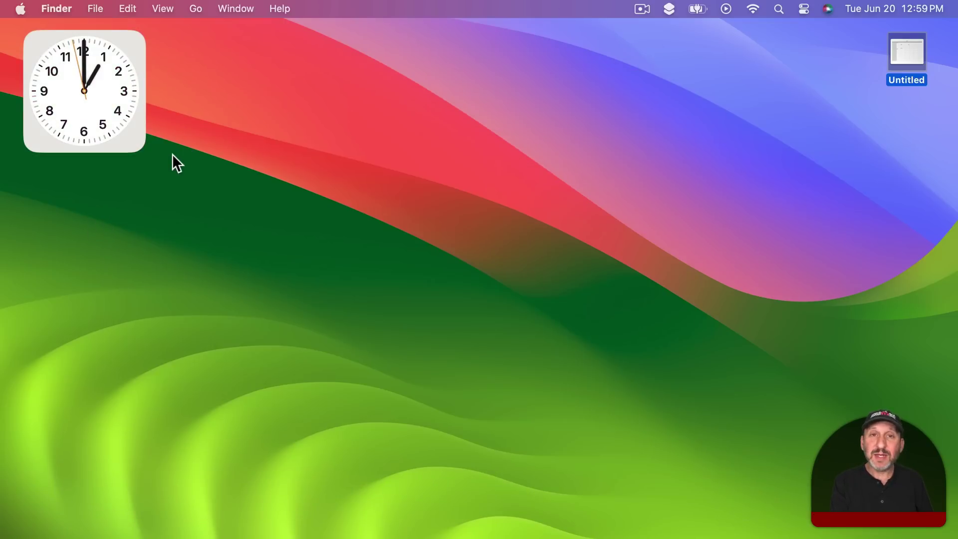
click(80, 85)
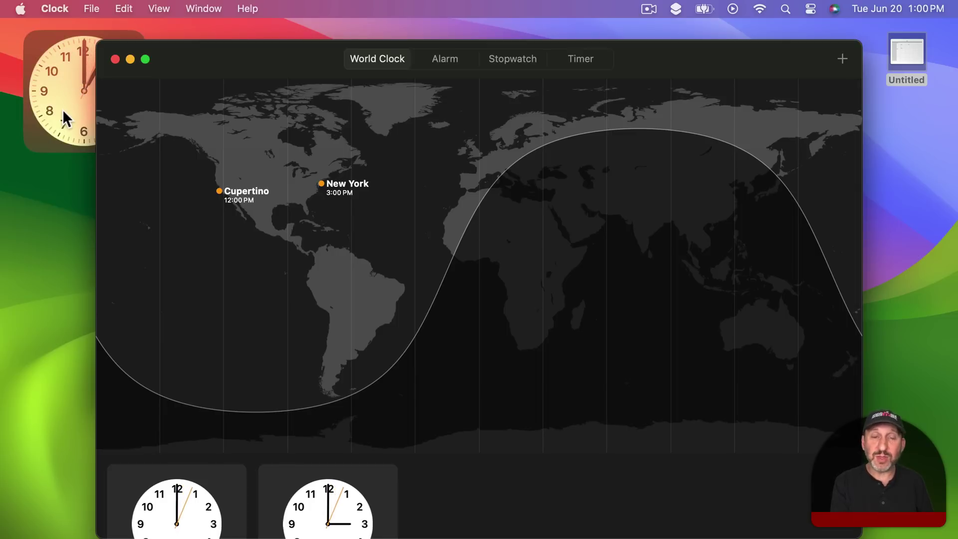
key(super+q)
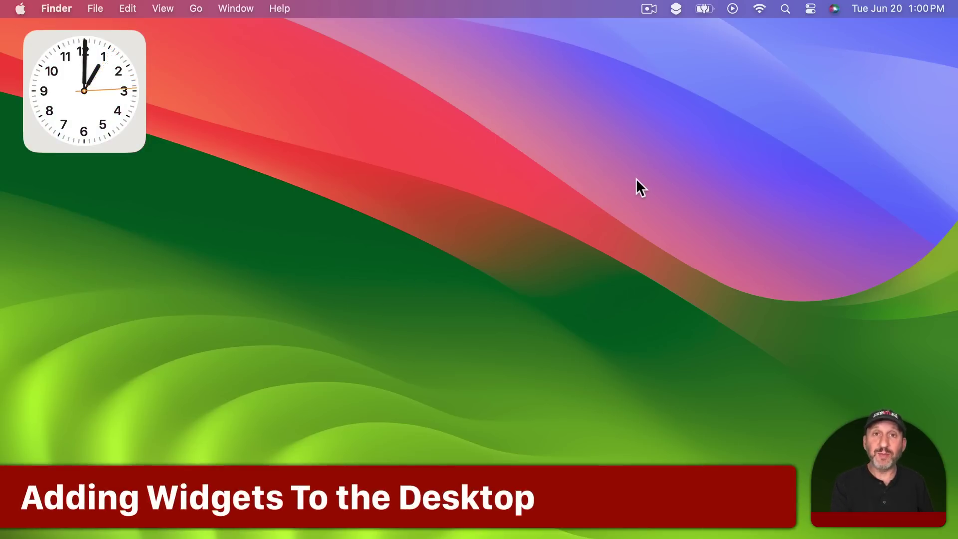
Add the small Photos Album widget to the desktop through Edit Widgets.
right_click(458, 137)
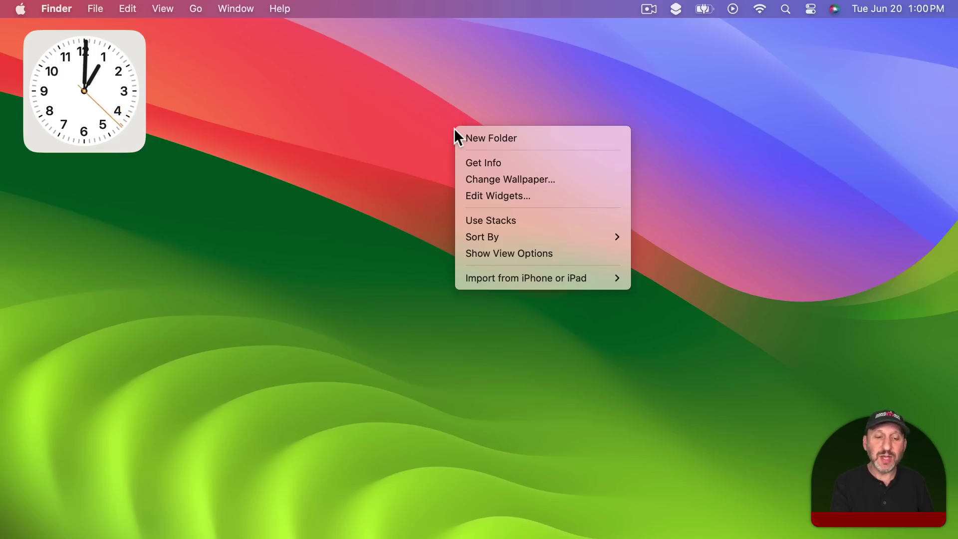
click(484, 195)
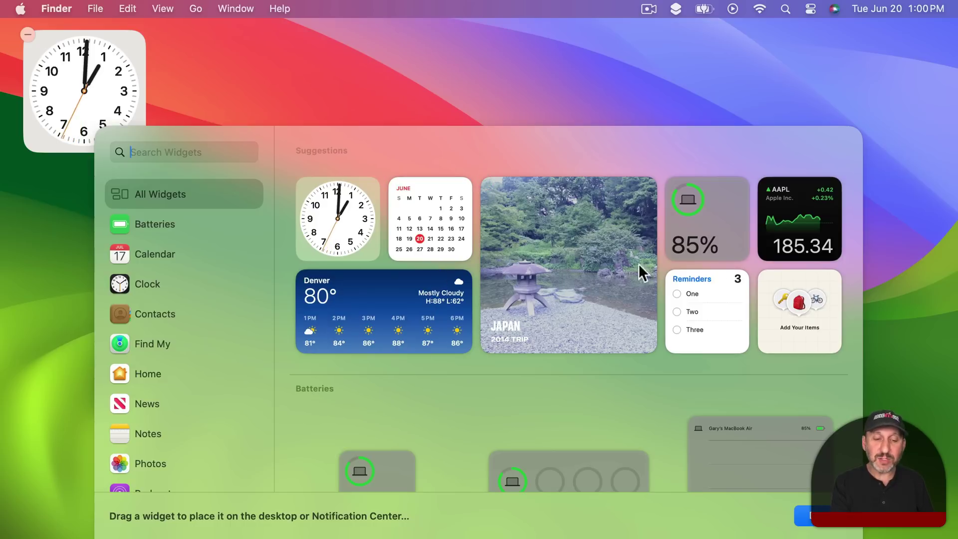
scroll(599, 391, down, 3)
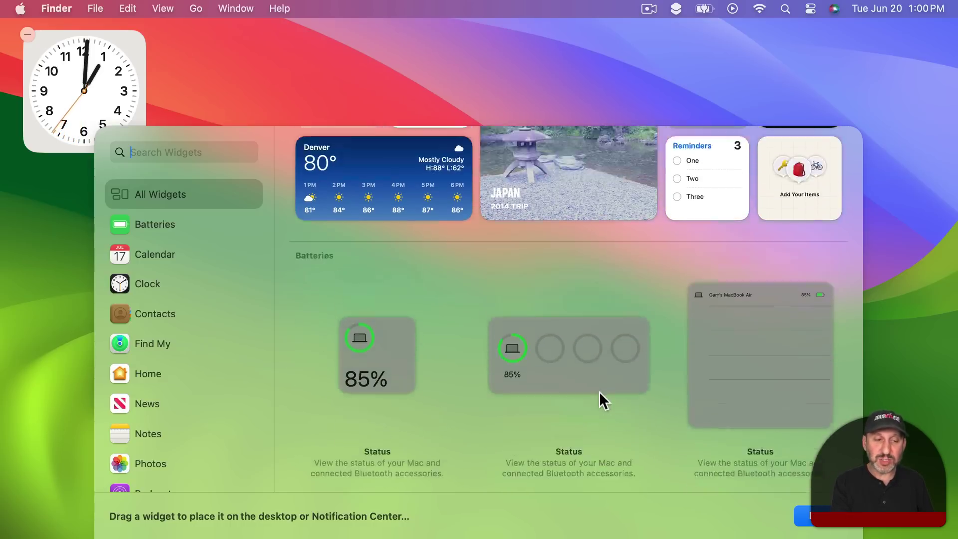
scroll(600, 391, up, 3)
scroll(175, 404, down, 5)
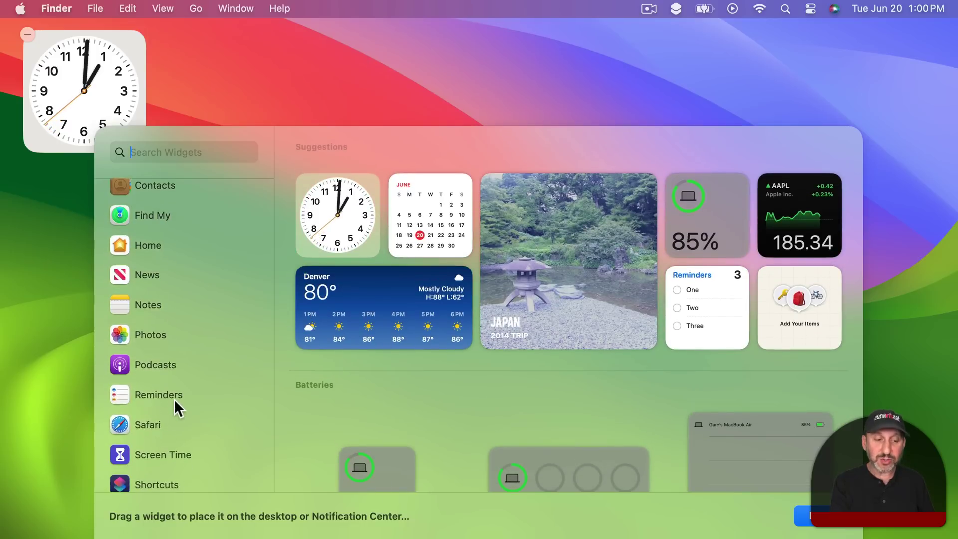
click(142, 305)
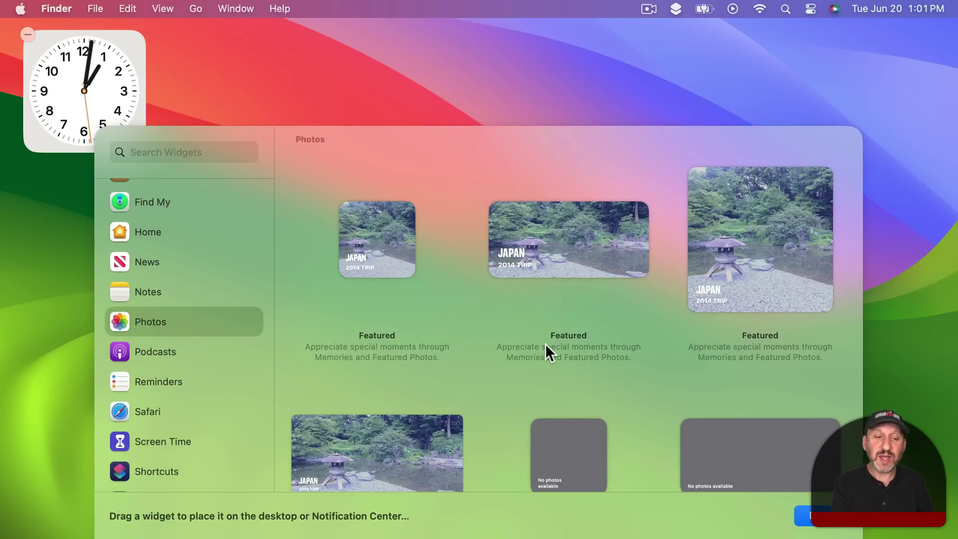
scroll(546, 343, down, 4)
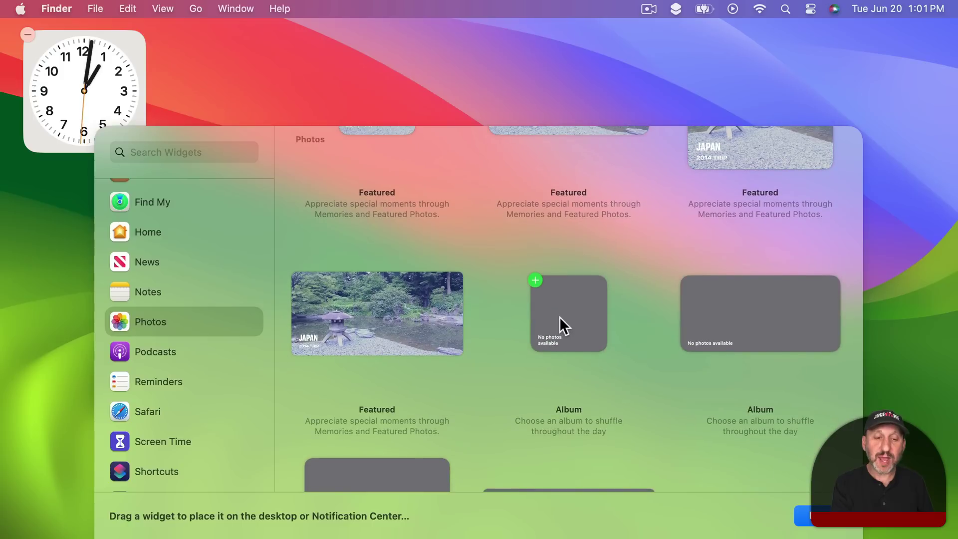
click(535, 280)
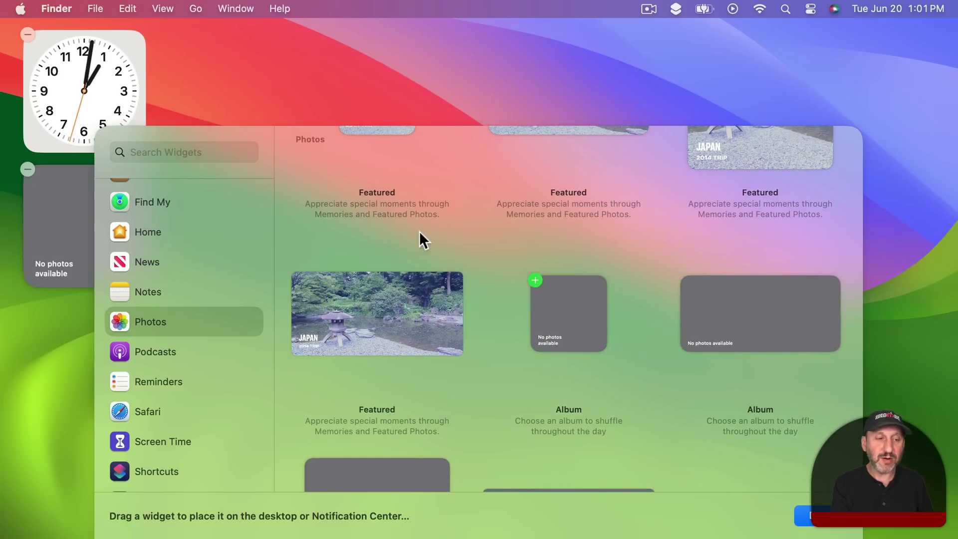
click(807, 516)
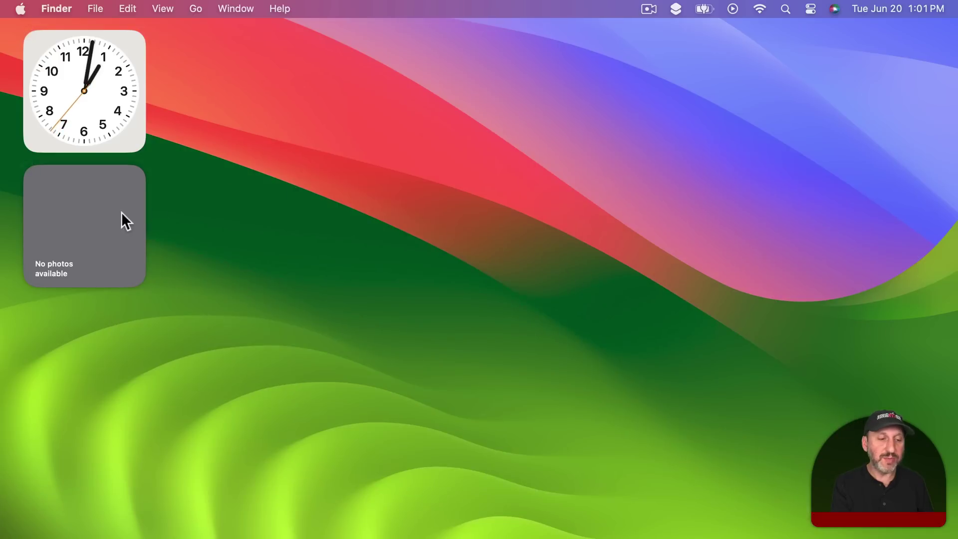
Set the Photos widget to shuffle the album Test 1.
right_click(85, 231)
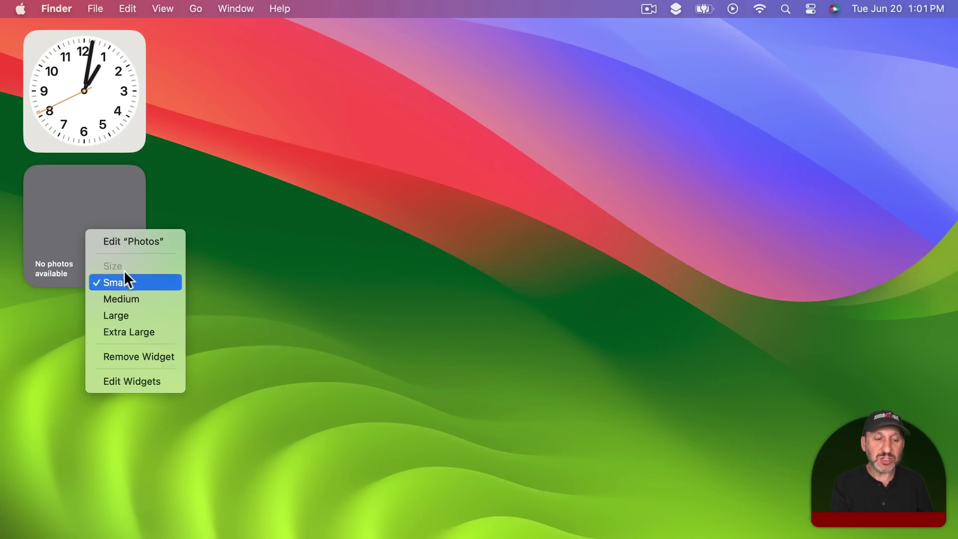
click(124, 243)
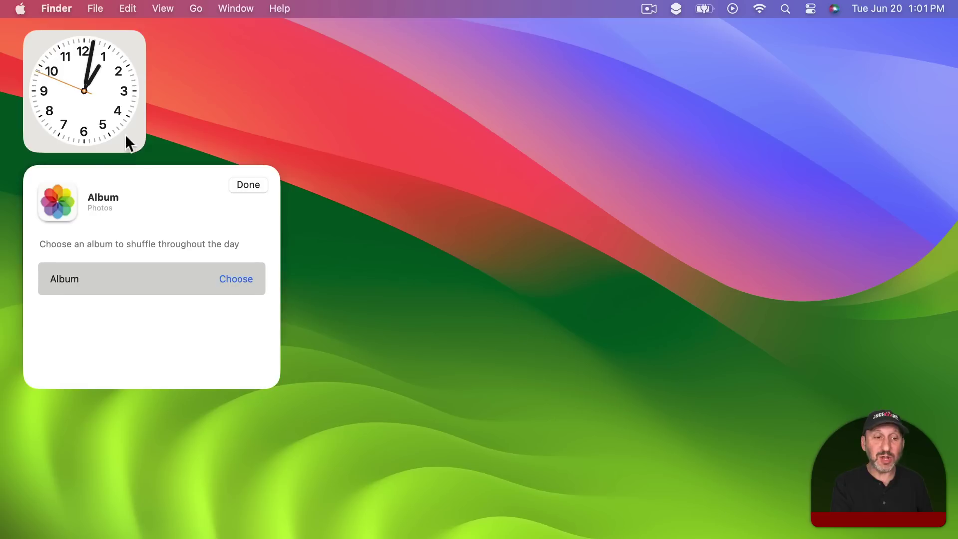
click(236, 279)
scroll(168, 312, down, 5)
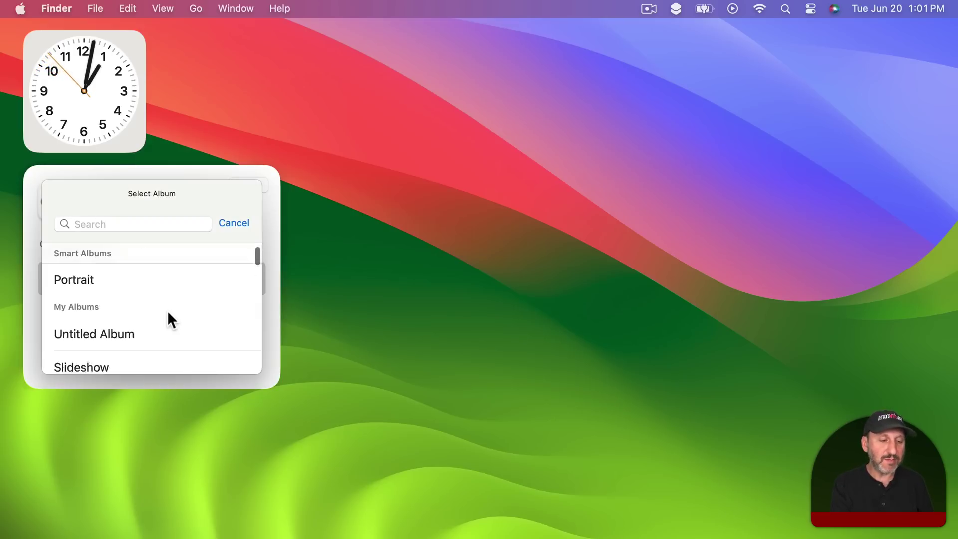
click(77, 333)
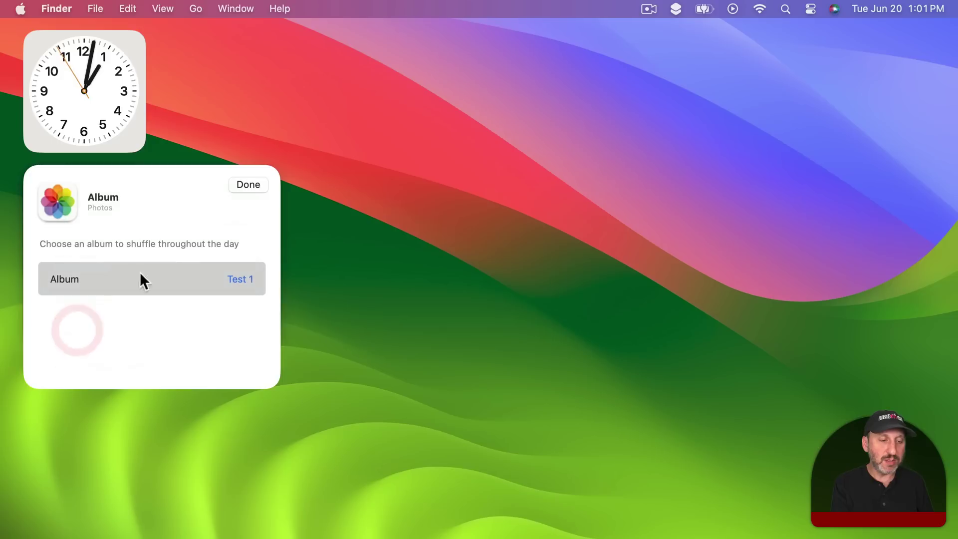
click(248, 185)
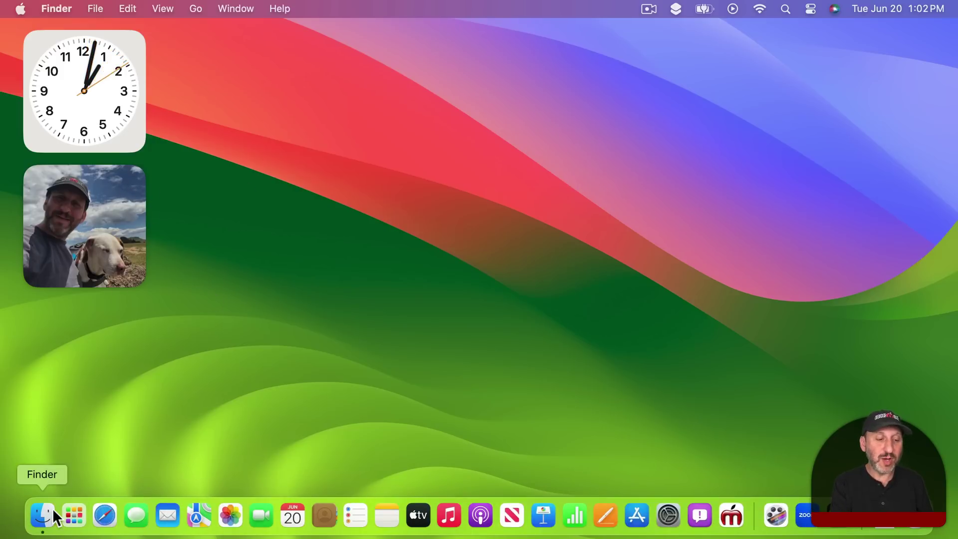
Open a Finder window to view the widgets' inactive appearance, and reveal the desktop to view them in full color.
click(49, 514)
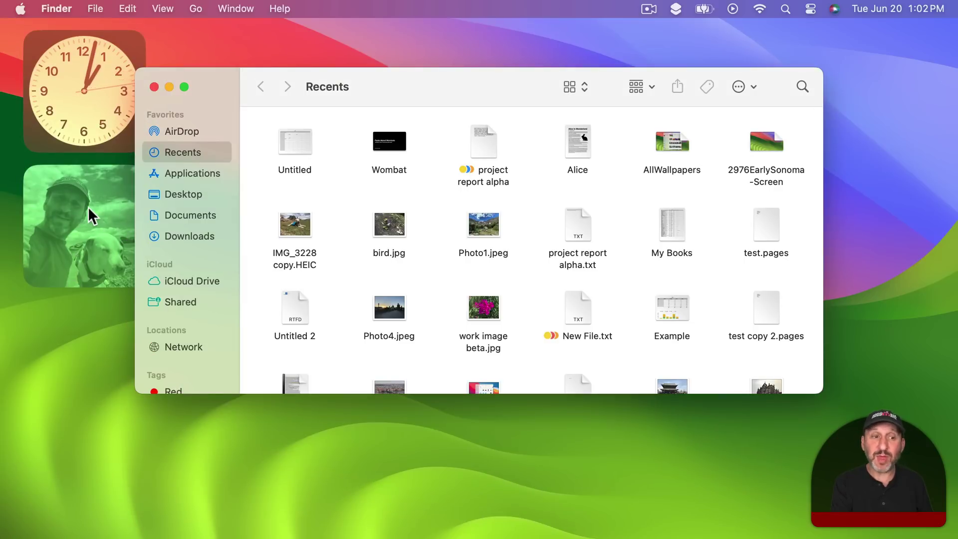
click(100, 332)
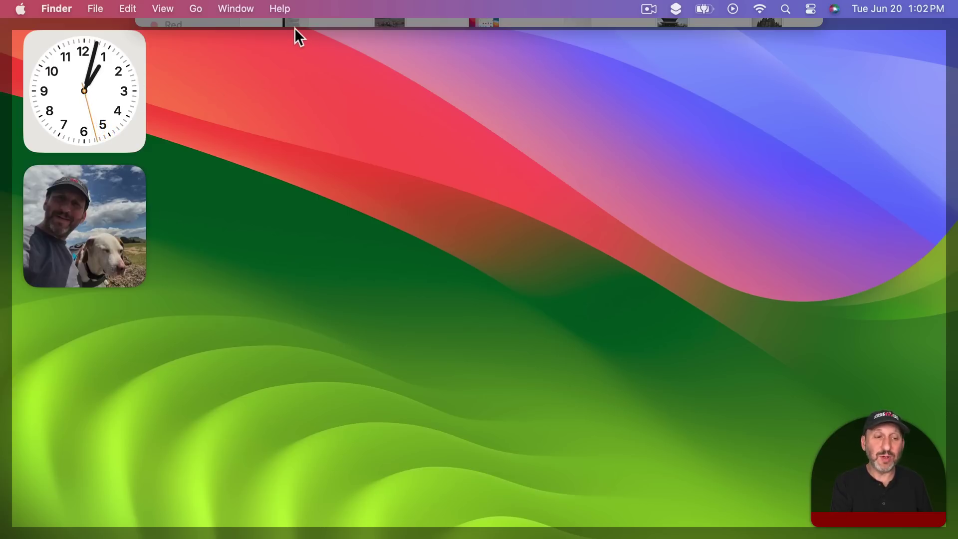
Add the Calendar Month widget to the desktop through Edit Widgets.
right_click(358, 203)
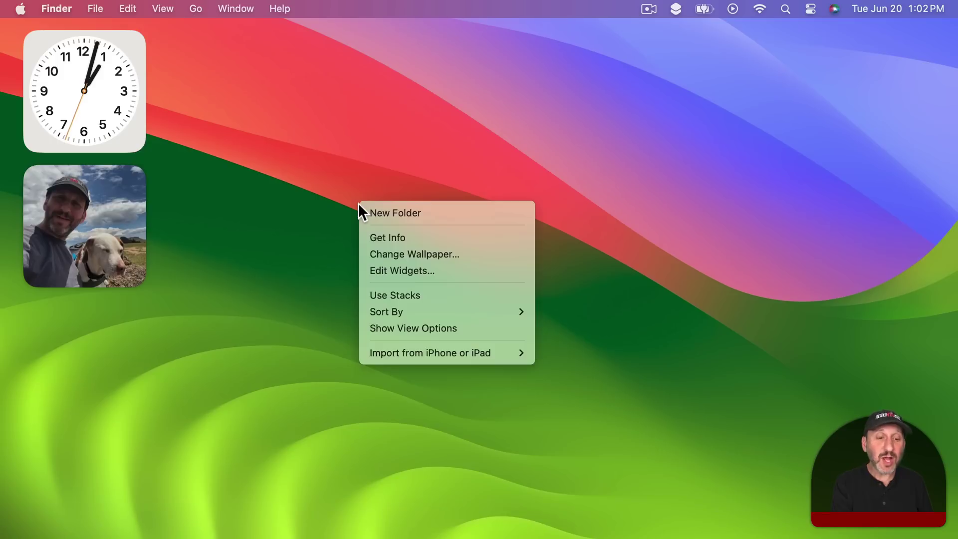
click(401, 272)
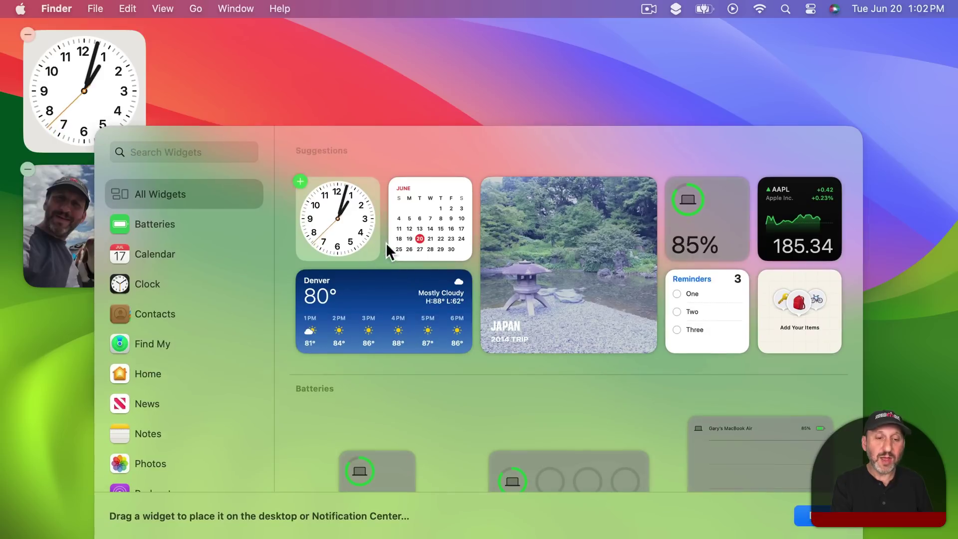
click(136, 260)
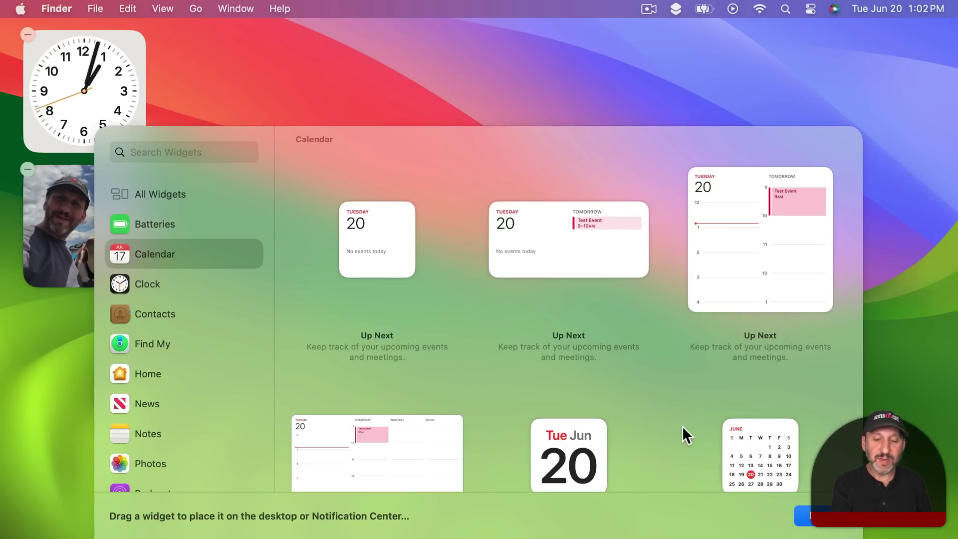
scroll(684, 436, down, 5)
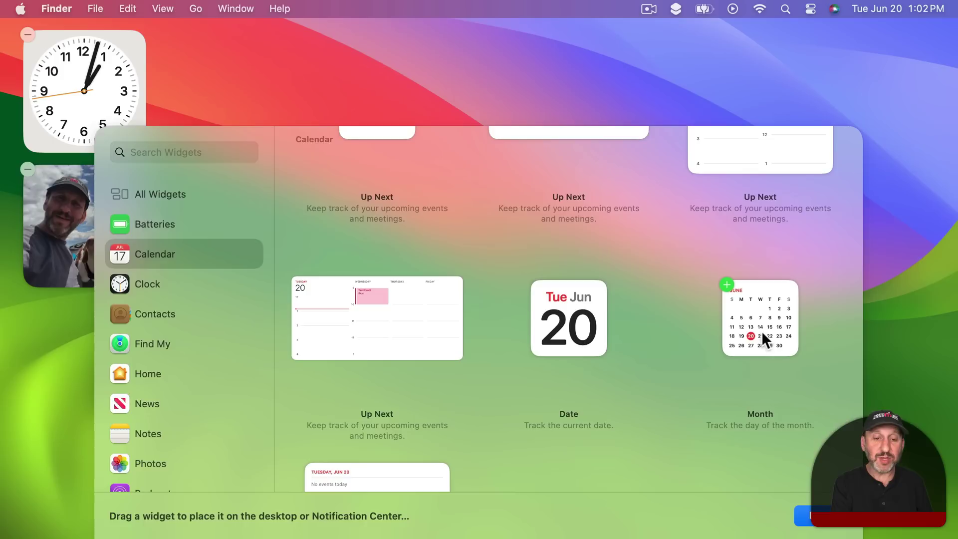
click(729, 288)
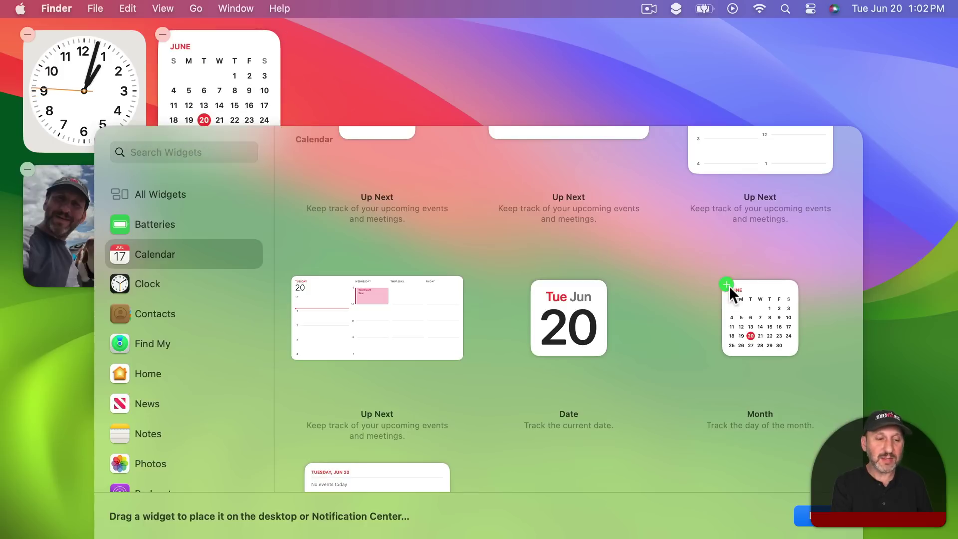
Add the medium Contacts widget and the medium Weather Forecast widget to the desktop, and finish editing widgets.
click(148, 314)
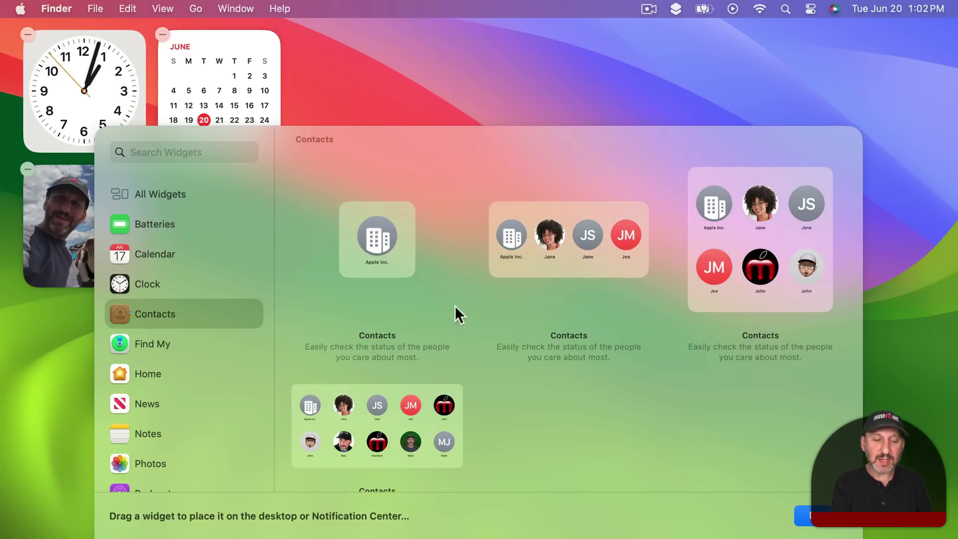
click(494, 208)
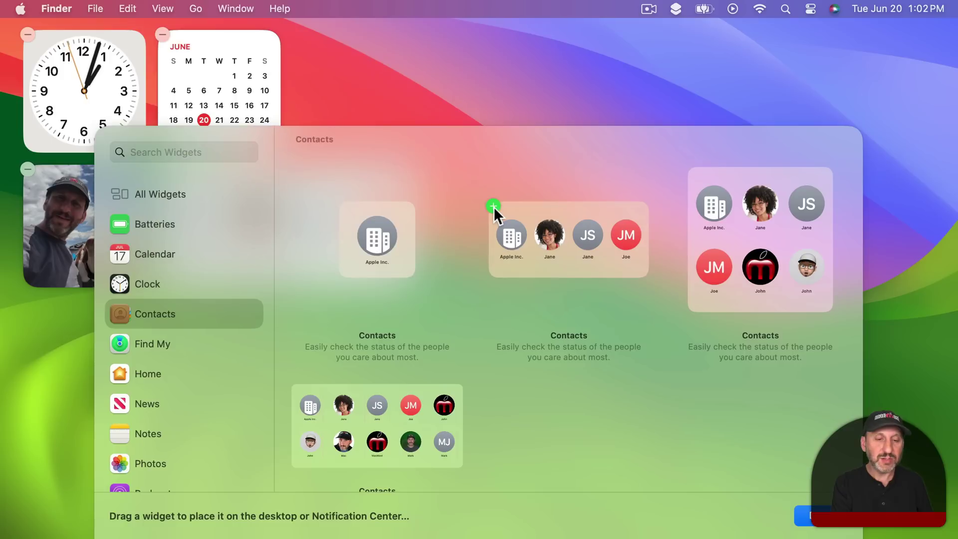
scroll(163, 223, down, 1)
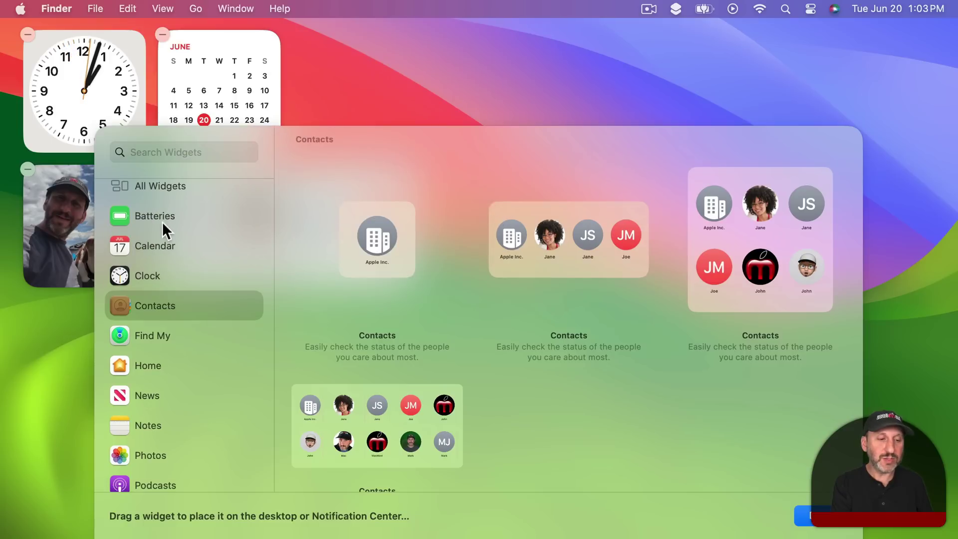
scroll(180, 317, down, 8)
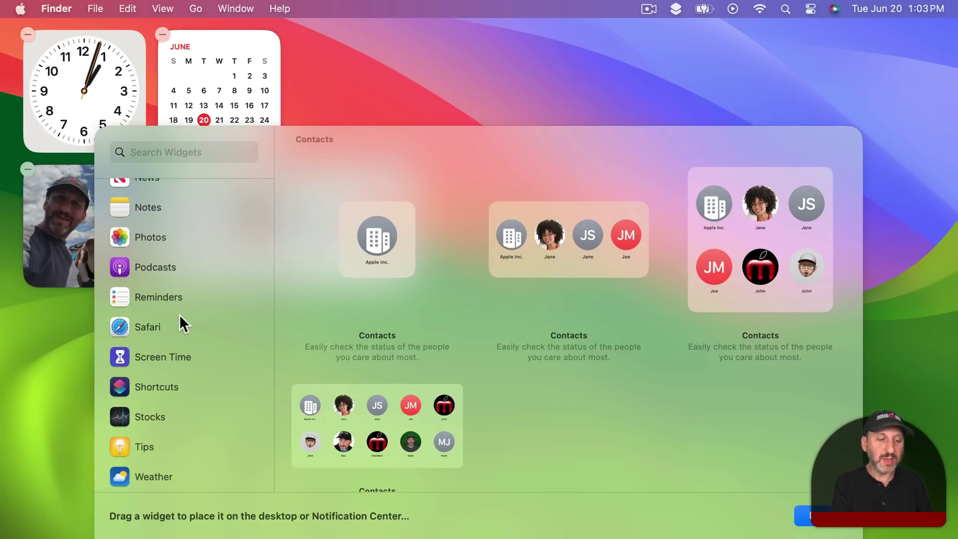
click(139, 474)
click(538, 233)
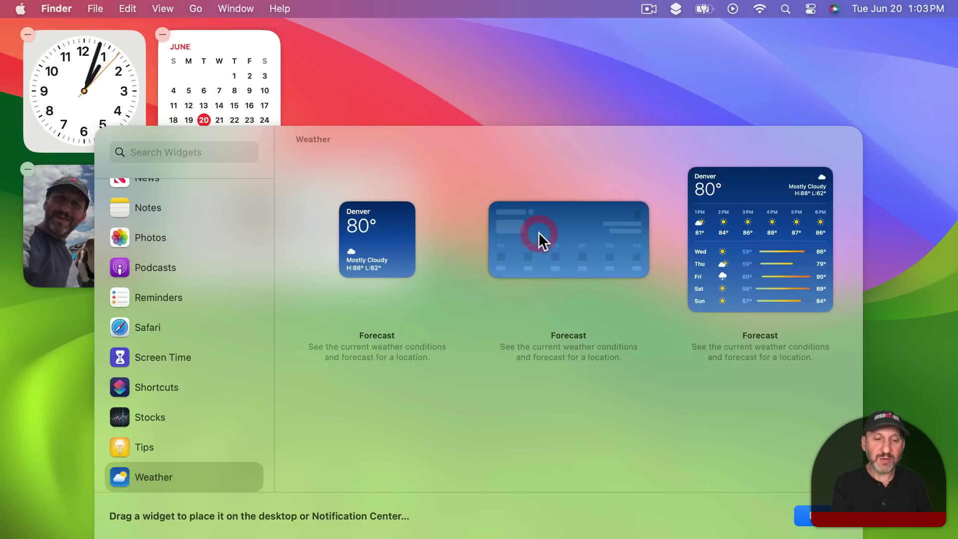
click(801, 513)
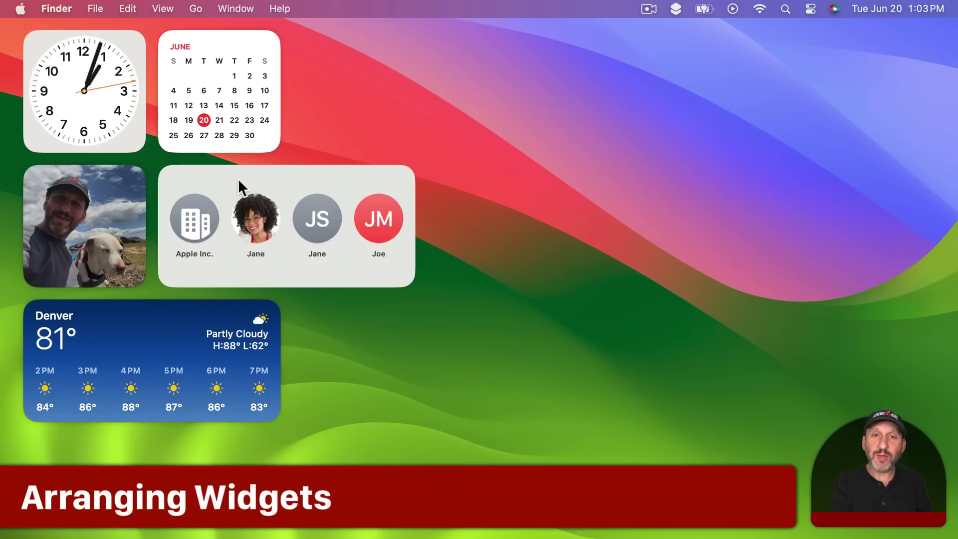
Rearrange the widgets: Contacts at the bottom center of the desktop, Calendar in the top-right corner, and Weather beside Calendar.
drag(232, 179, 409, 419)
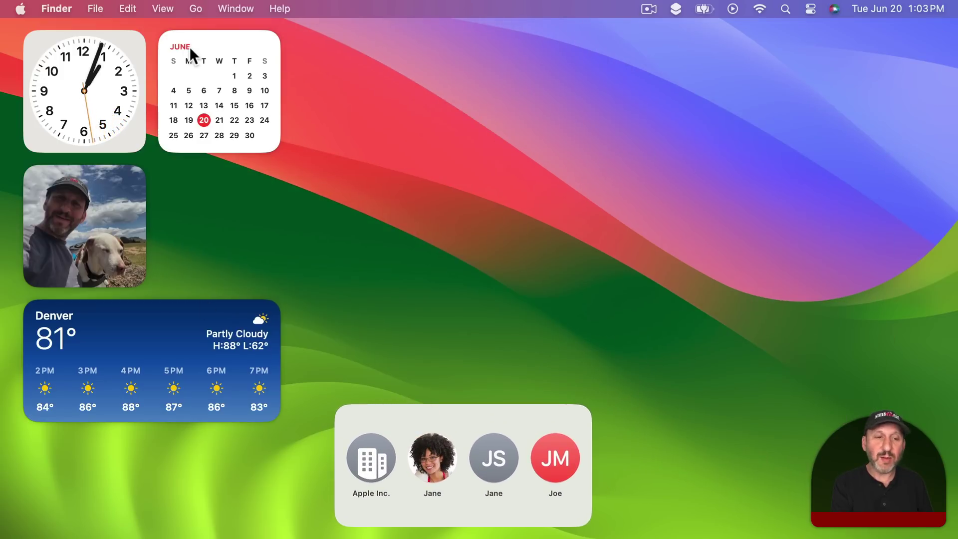
drag(190, 47, 878, 12)
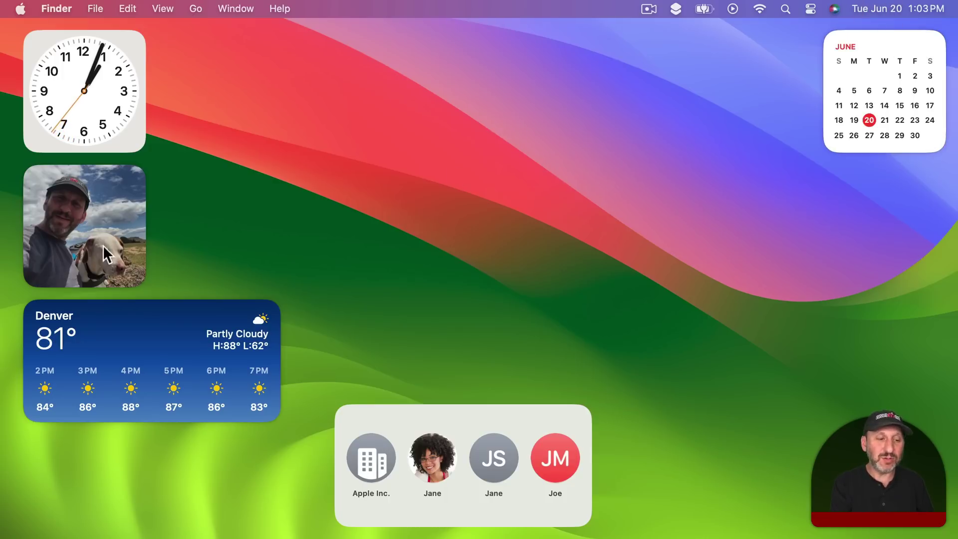
drag(104, 316, 617, 47)
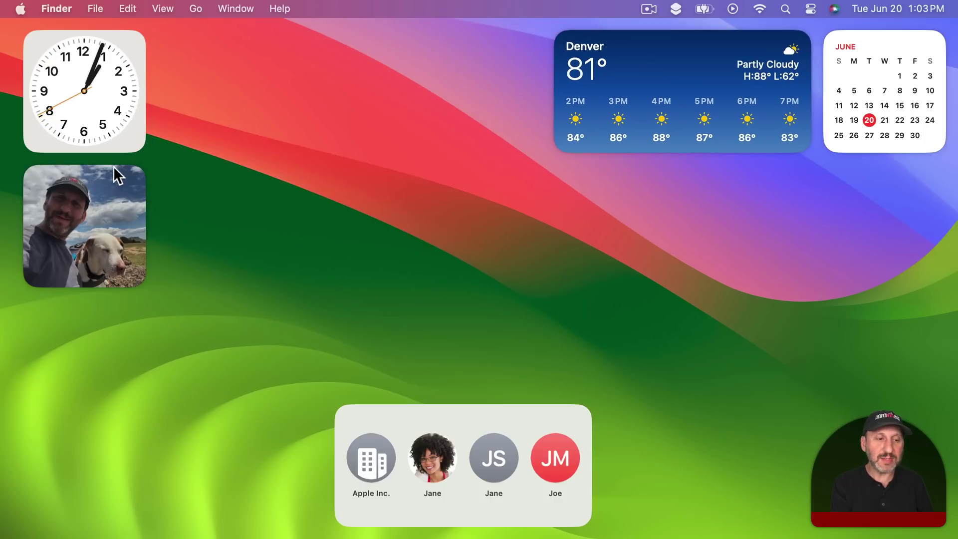
click(112, 184)
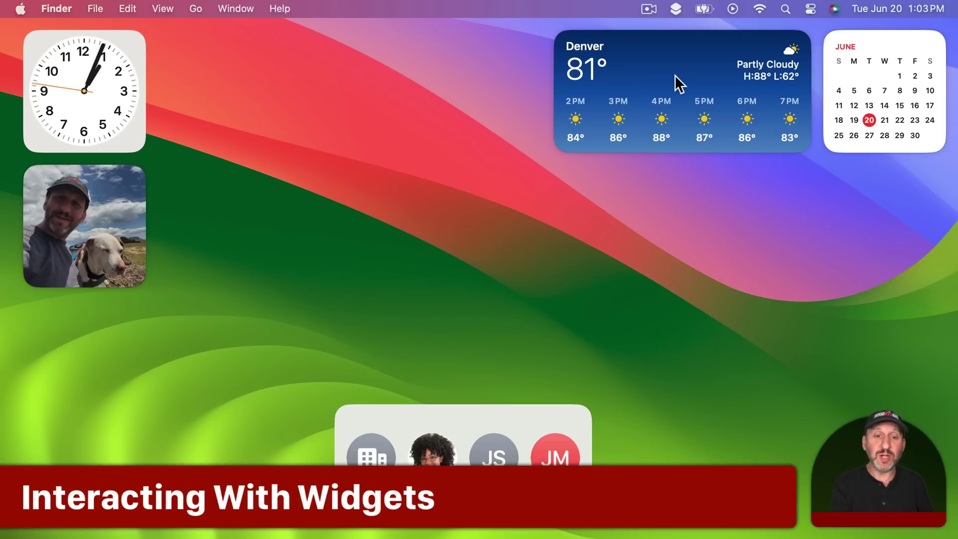
Open the Weather app from its desktop widget and quit it, and select the second contact in the Contacts widget.
click(657, 63)
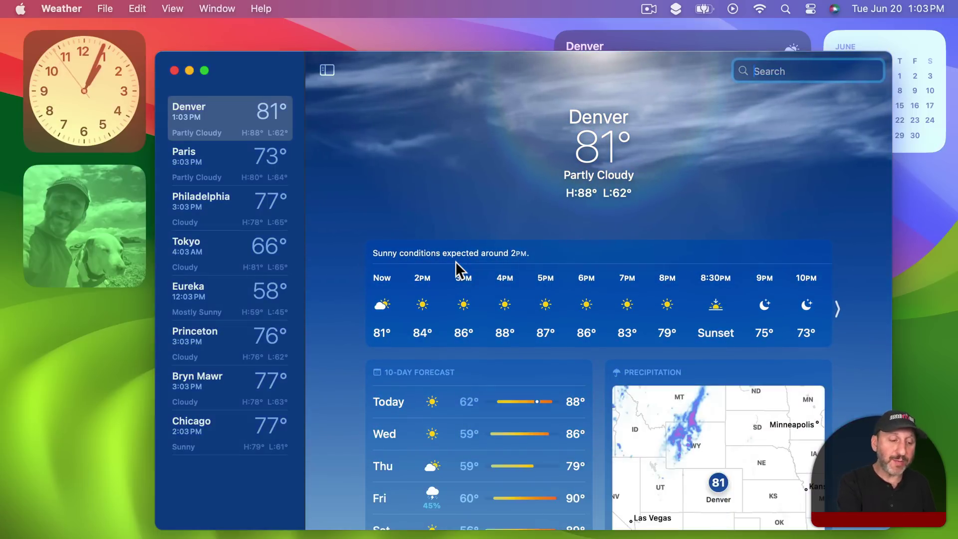
key(super+q)
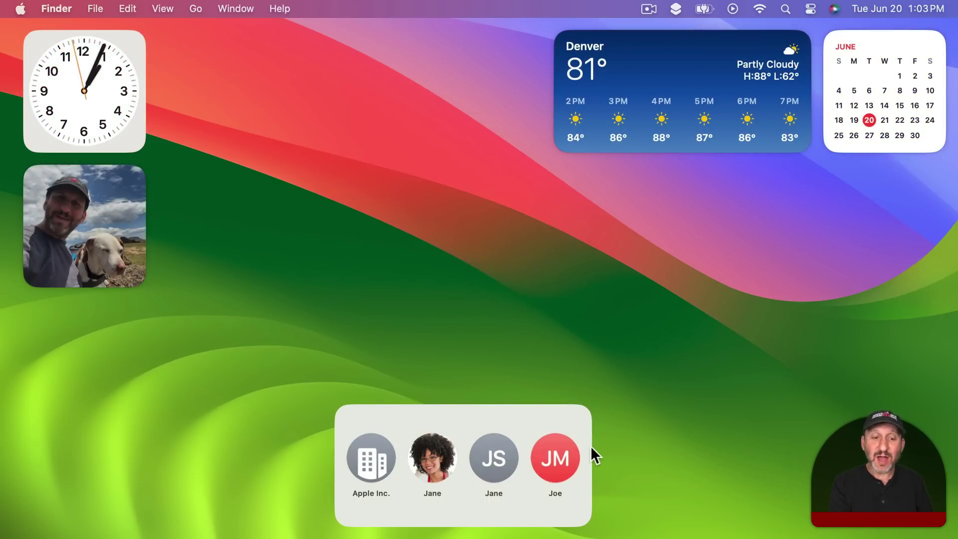
click(429, 450)
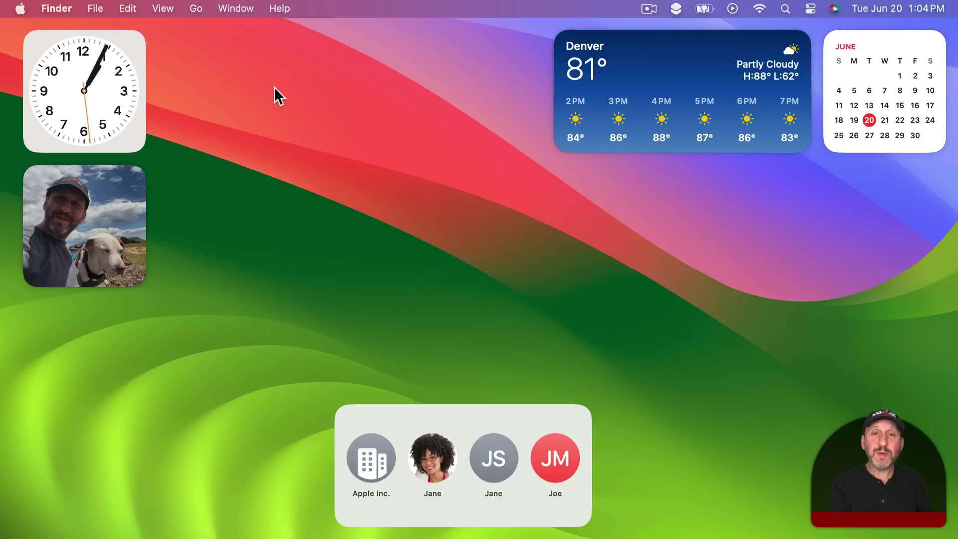
Open Notification Center to view the widgets it holds, and close it.
click(916, 8)
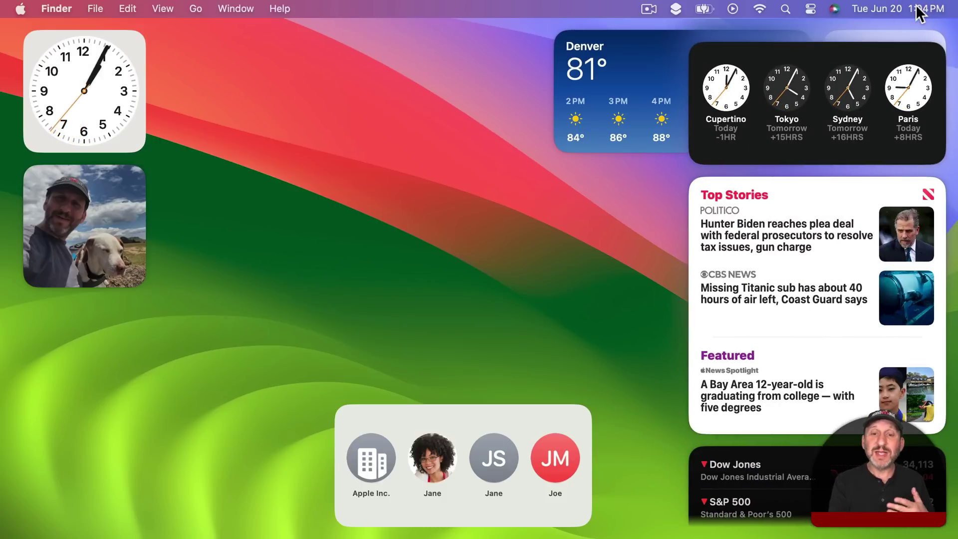
click(916, 8)
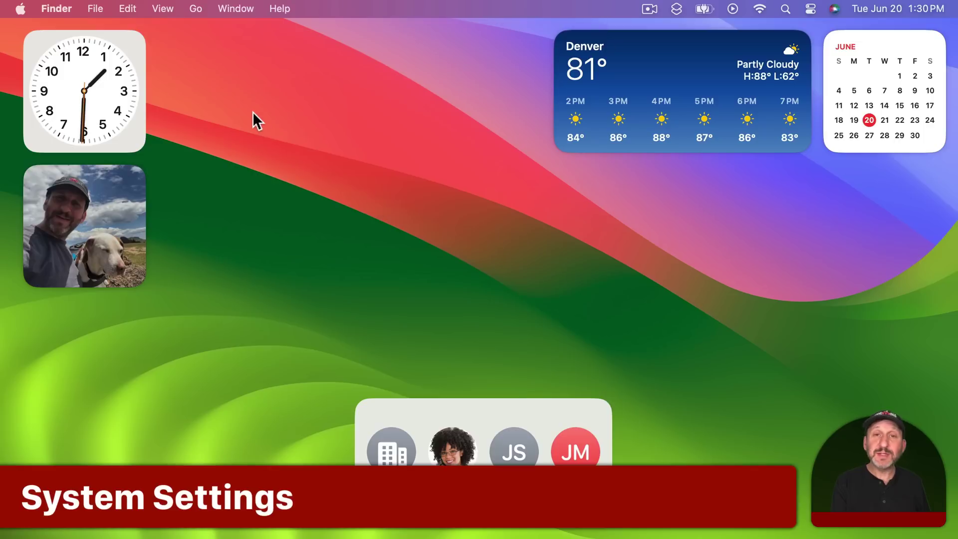
Open the Desktop & Dock page of System Settings, and turn Show Widgets off and back on.
click(20, 6)
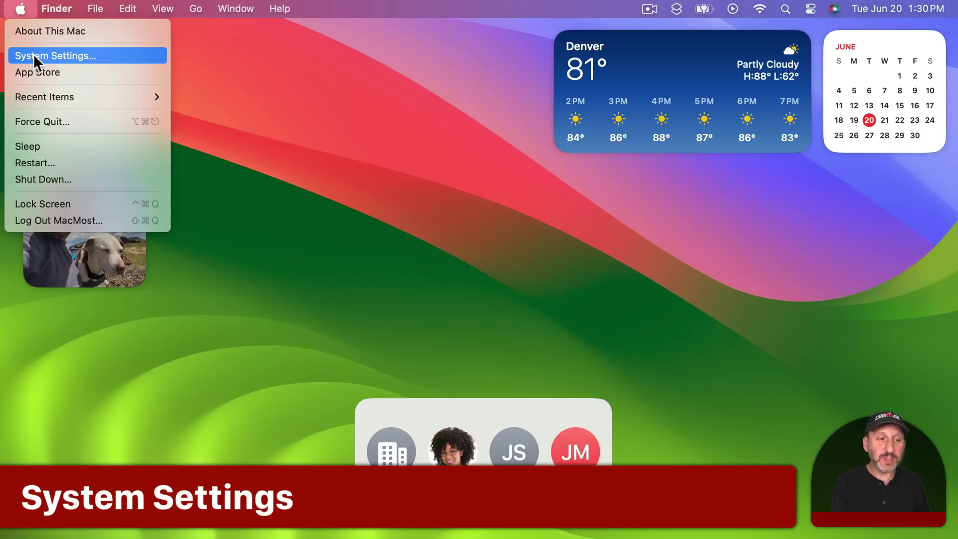
click(34, 54)
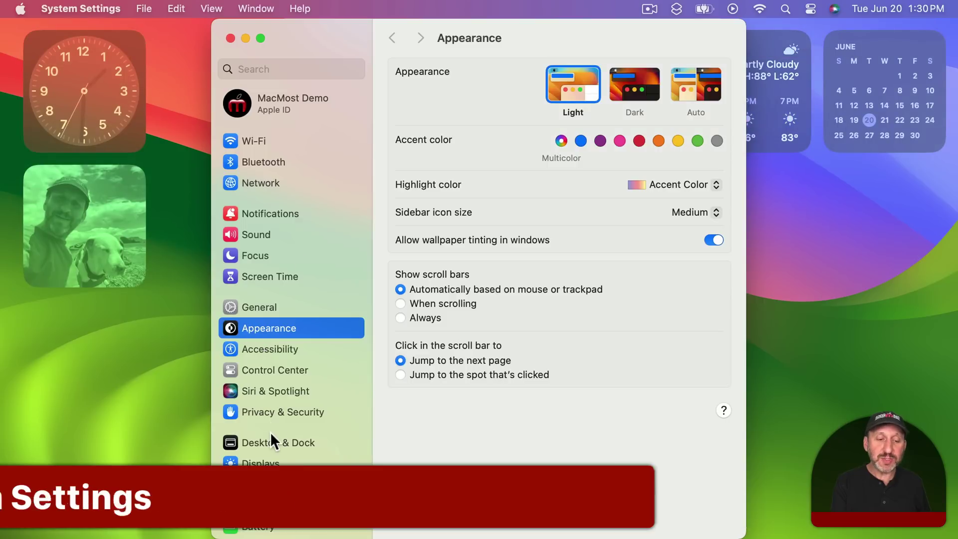
click(269, 440)
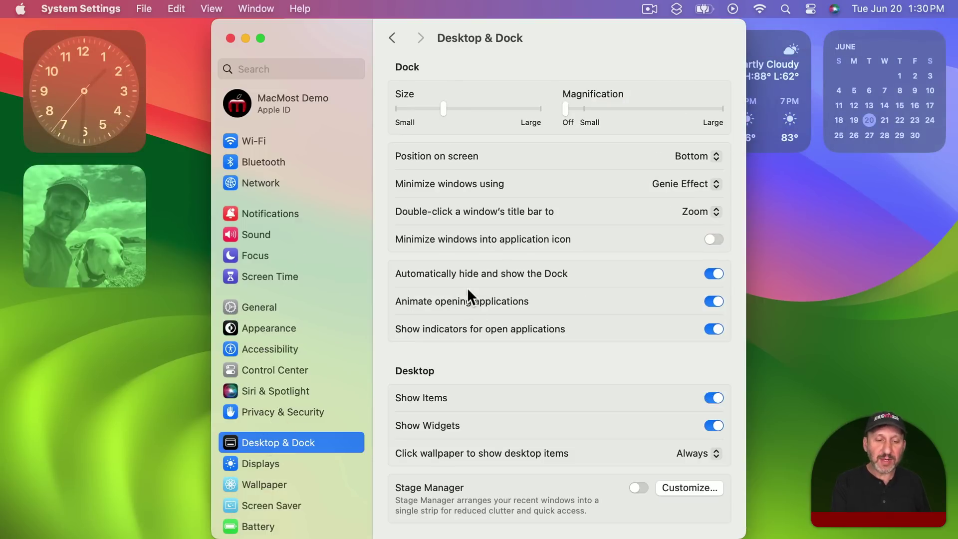
click(714, 425)
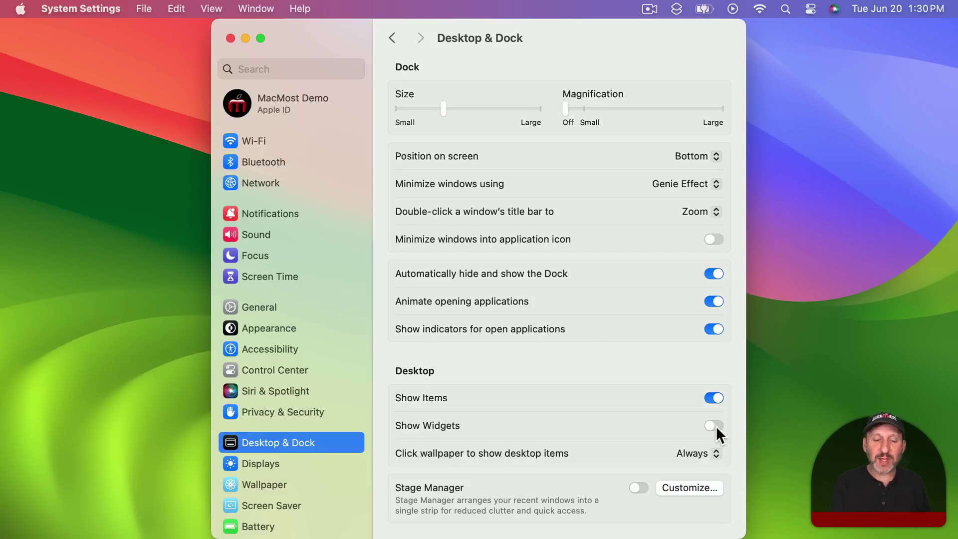
click(715, 426)
Set the widget style to Monochrome, and close System Settings to view the widgets.
scroll(716, 426, down, 10)
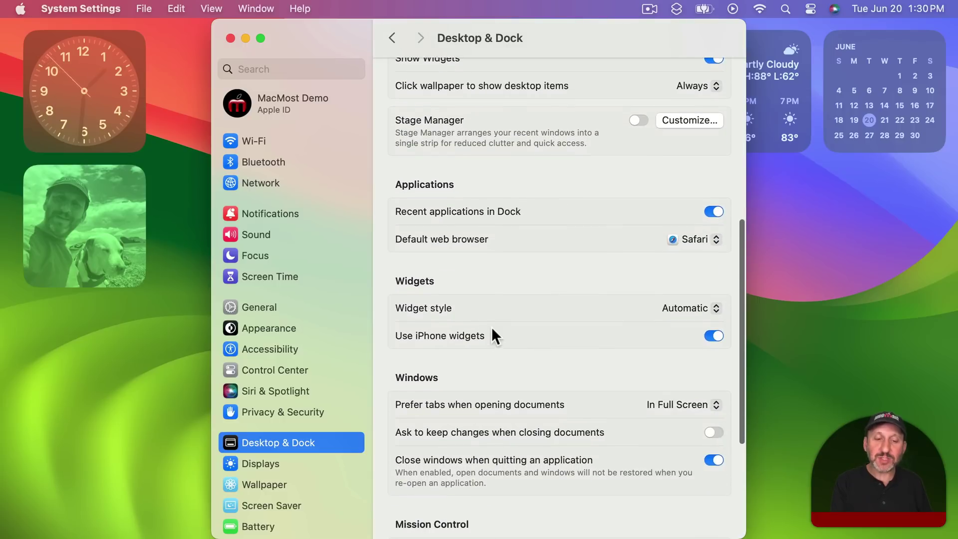
click(697, 307)
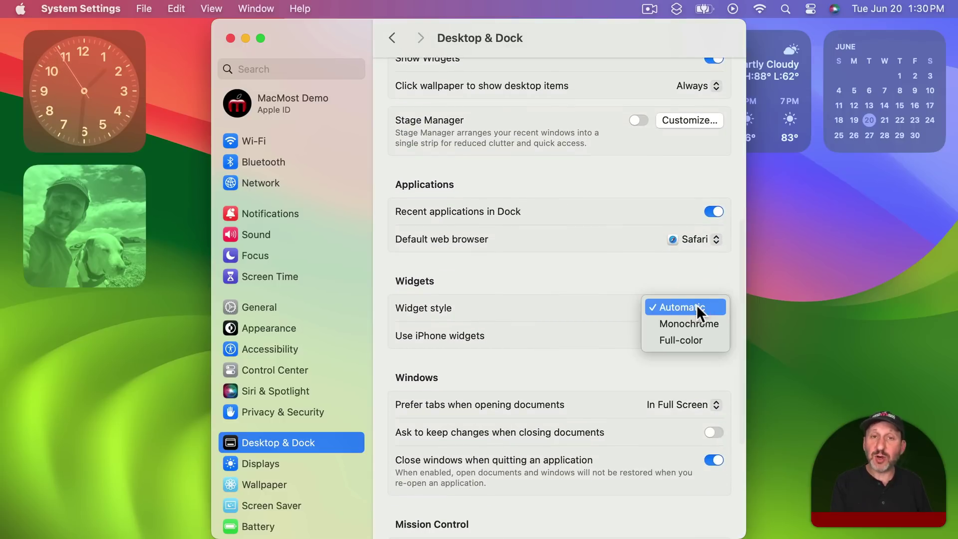
click(695, 323)
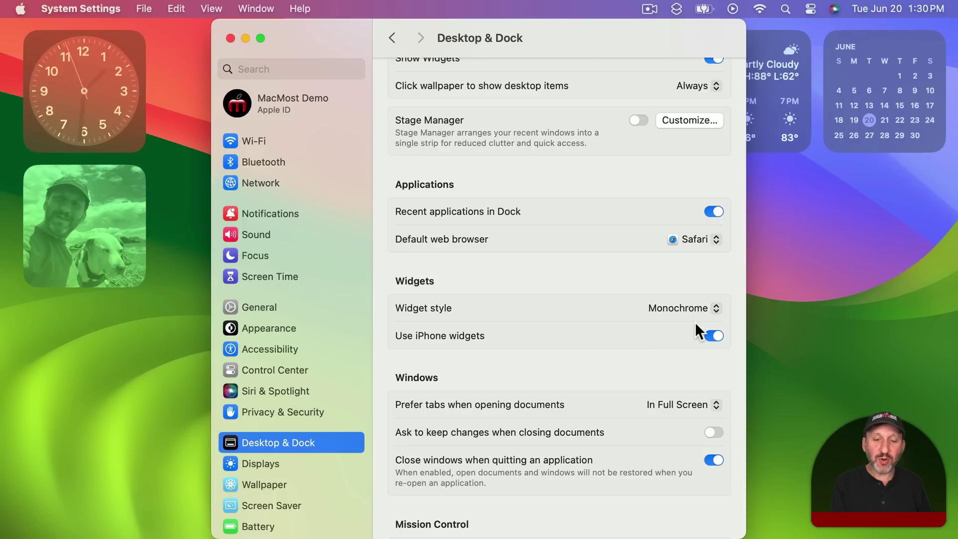
click(694, 309)
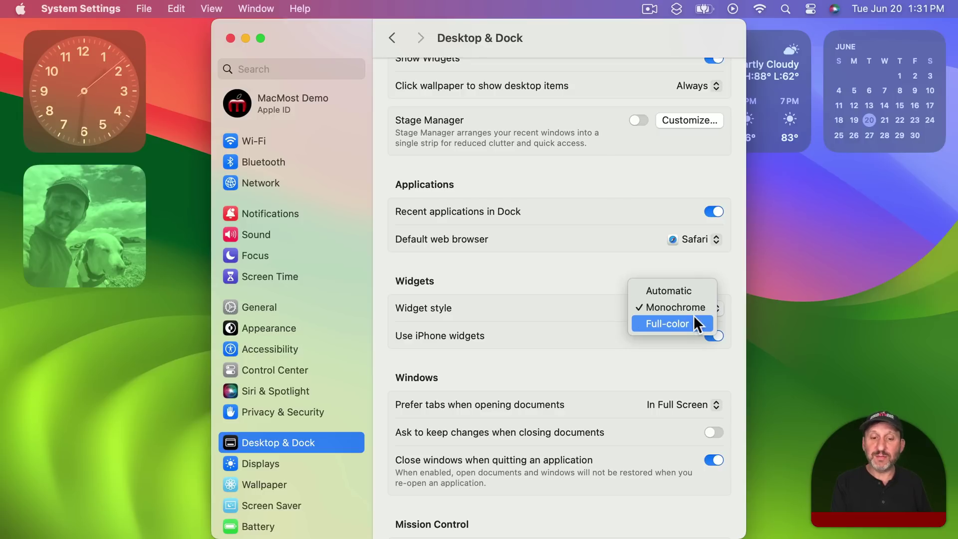
click(692, 305)
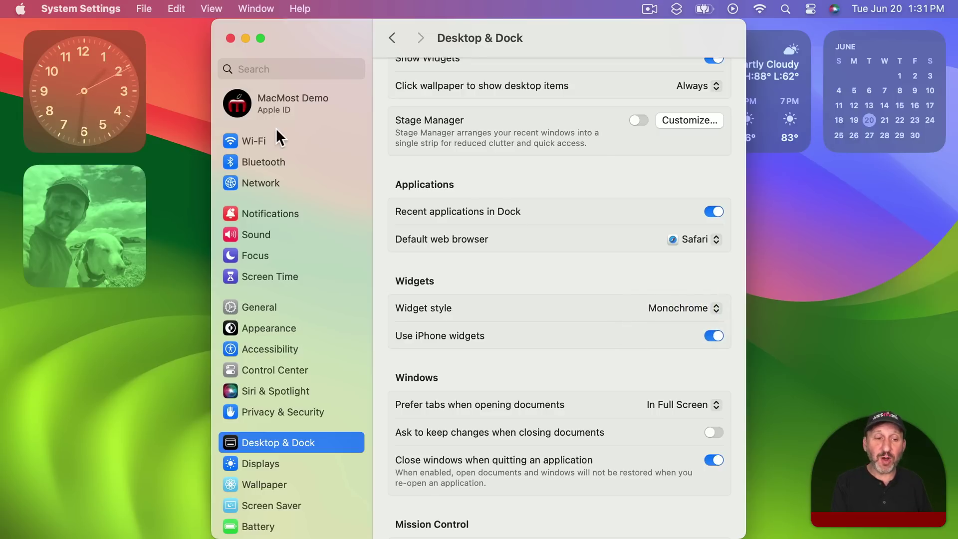
click(232, 38)
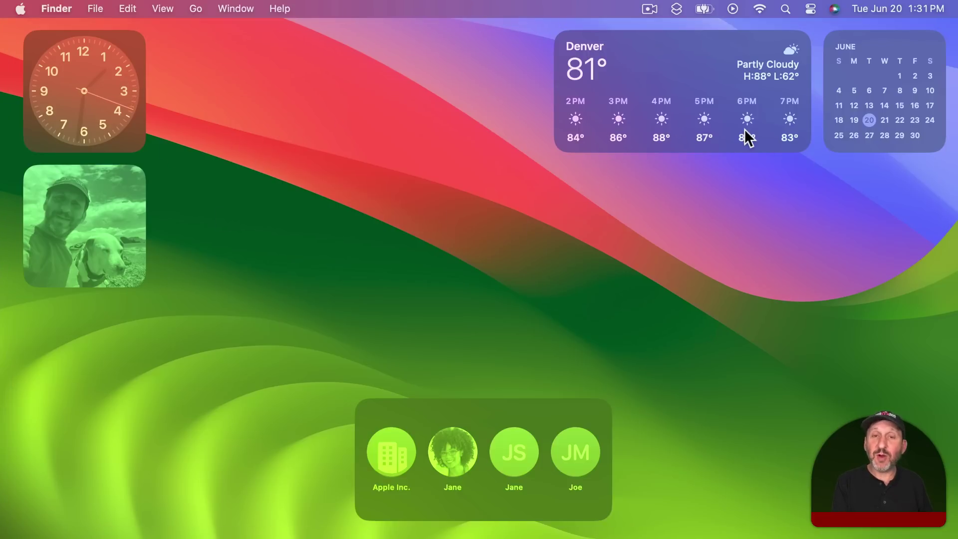
Set the widget style to Full-color in the Desktop & Dock settings, and move the settings window slightly aside to view the widgets.
click(20, 8)
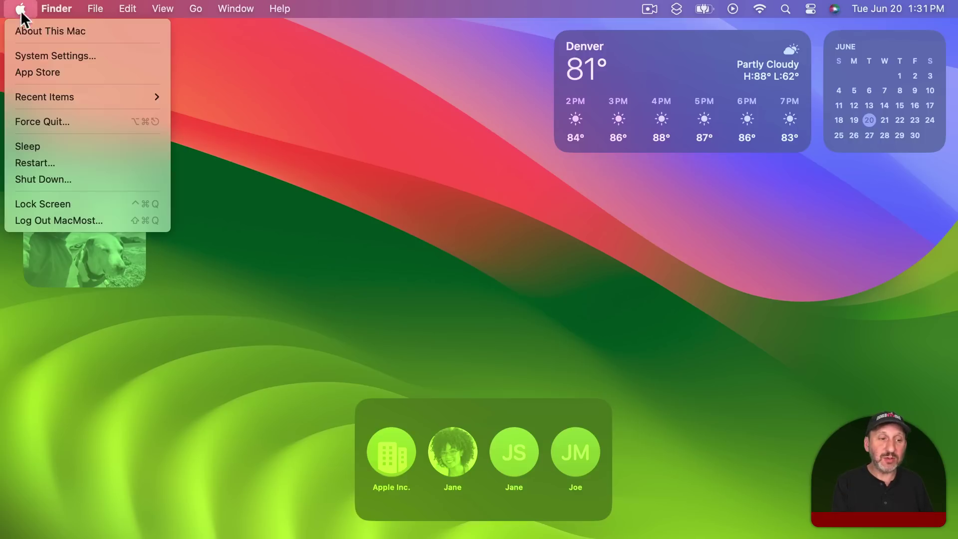
click(54, 56)
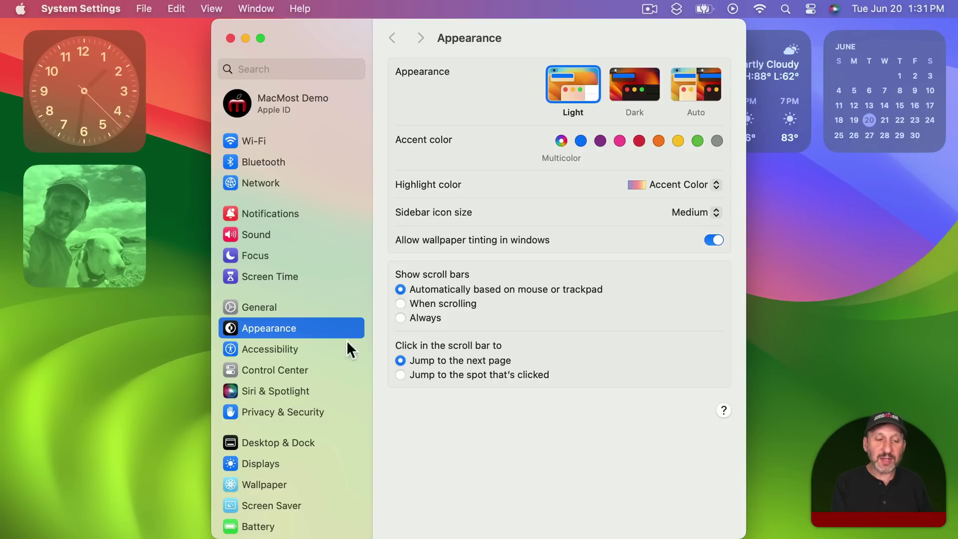
click(271, 449)
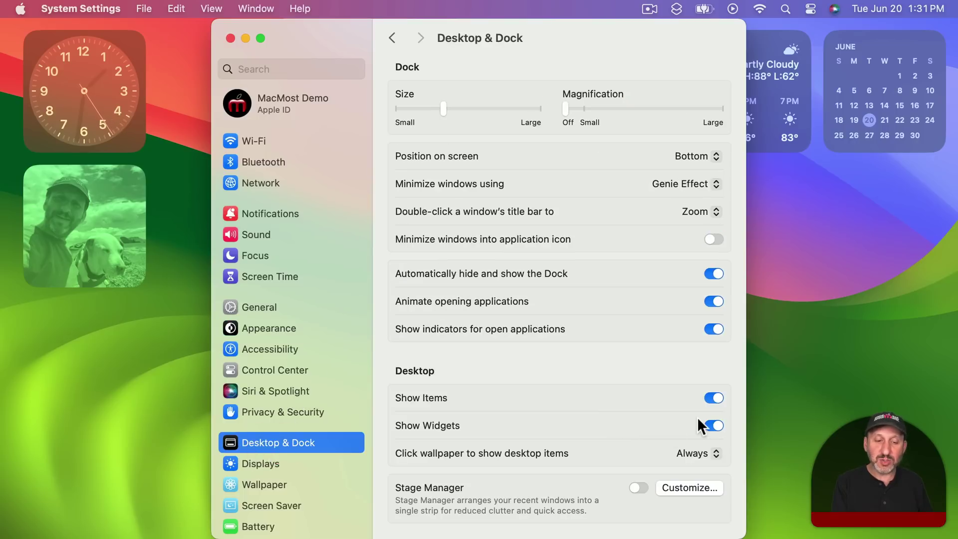
scroll(707, 451, down, 5)
scroll(707, 451, down, 3)
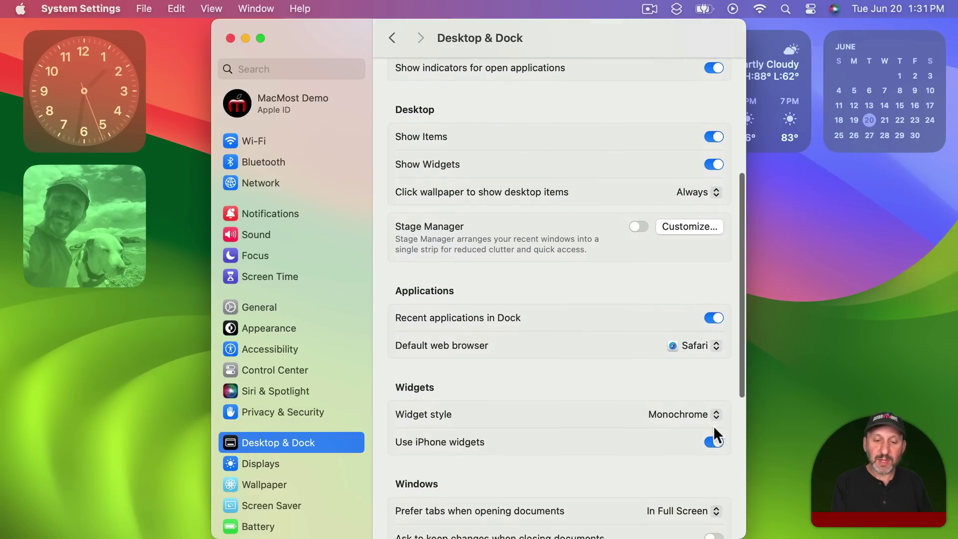
click(701, 415)
click(699, 423)
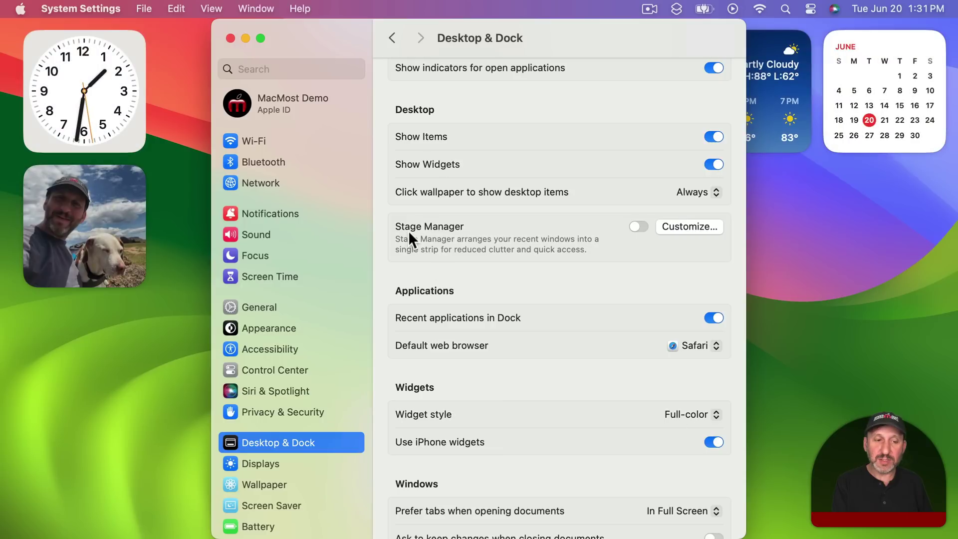
drag(314, 28, 275, 11)
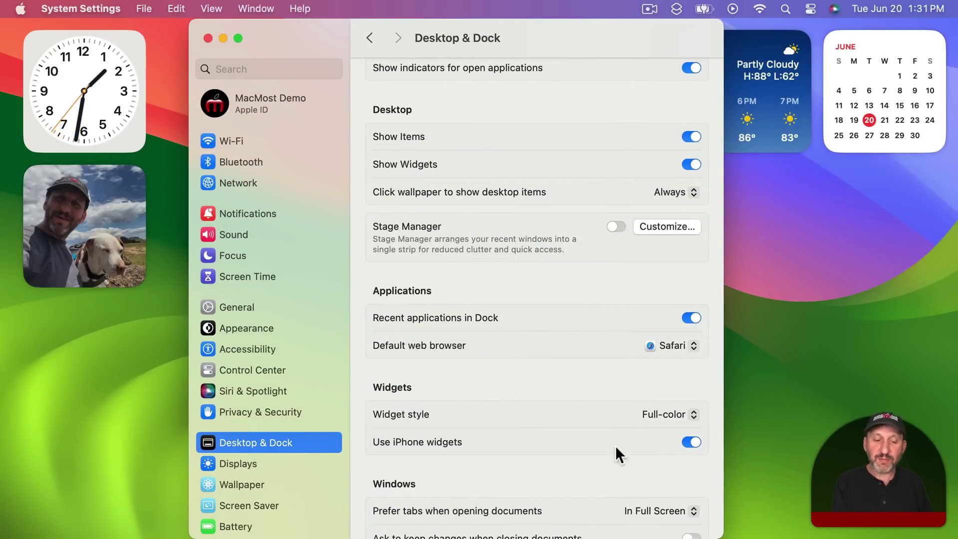
Turn Use iPhone widgets off and back on.
click(691, 437)
click(693, 440)
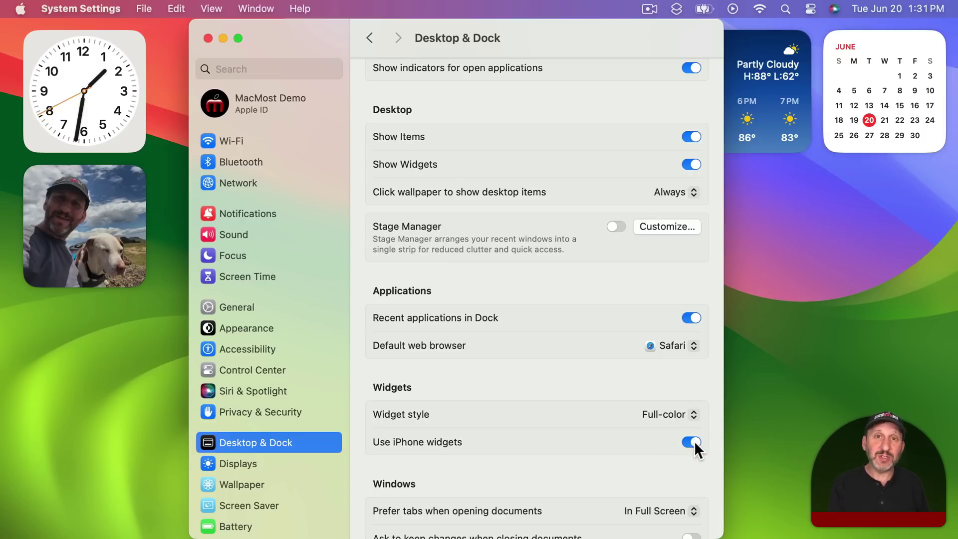